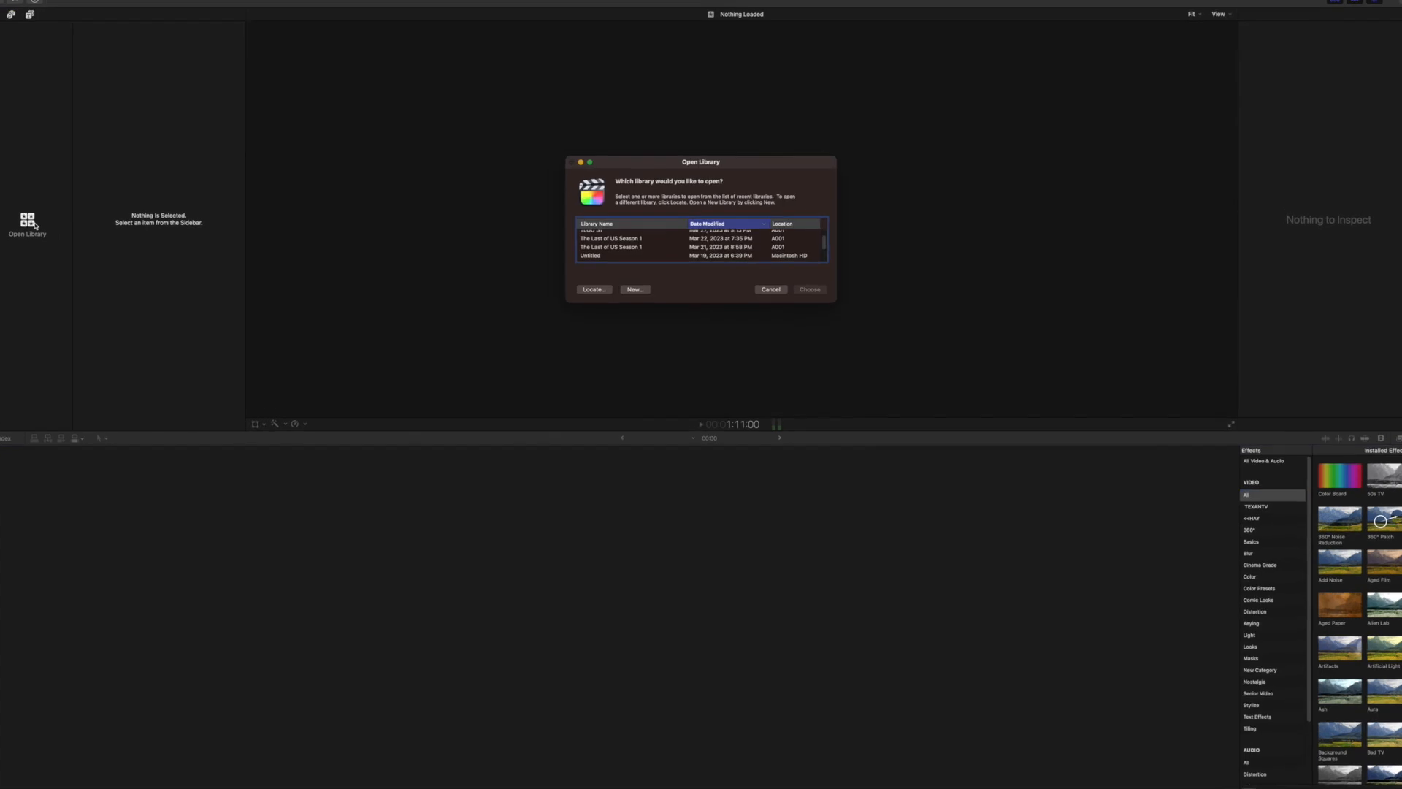
Create a new library named 3 cameras inside the 3 Camera YT folder on the Desktop.
{"action": "left_click", "coordinate": [601, 246]}
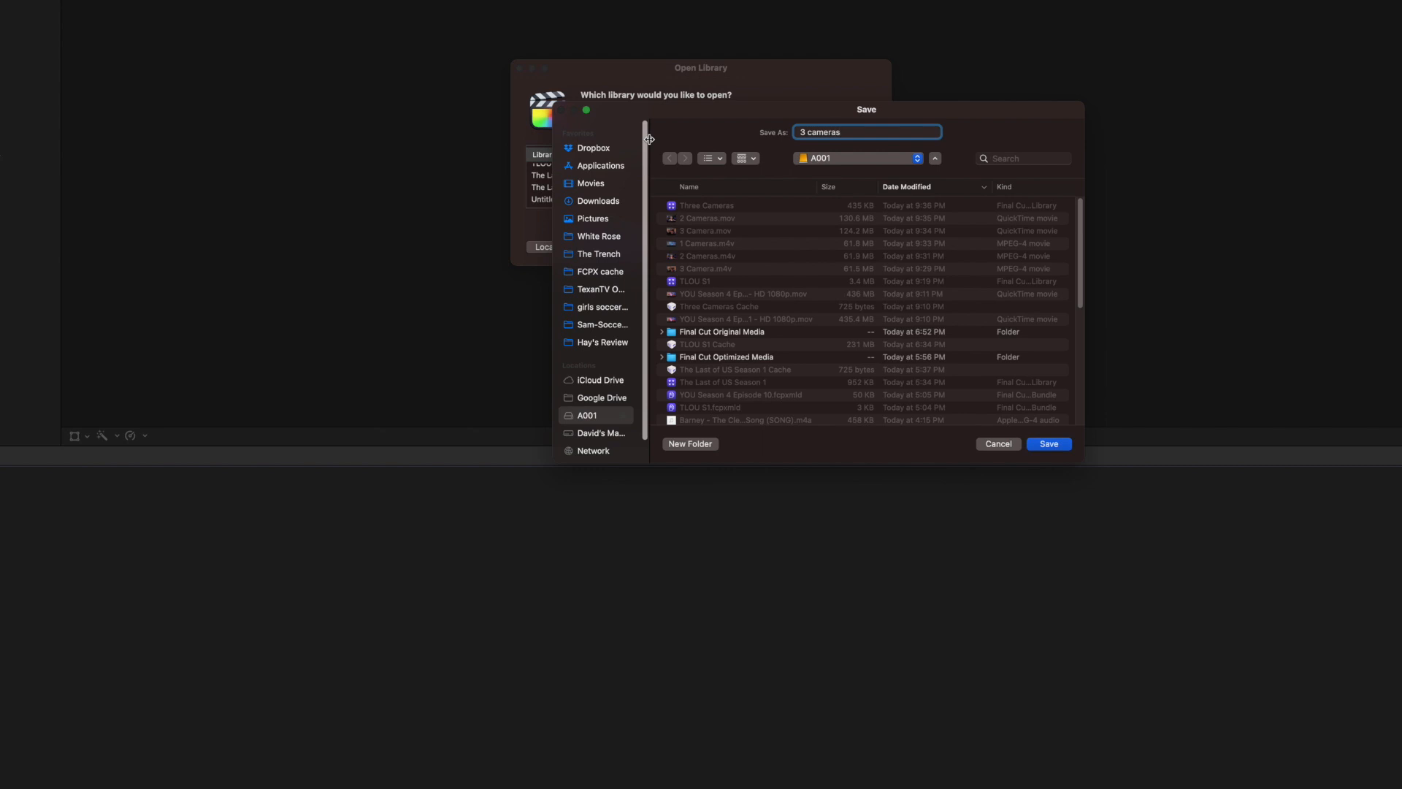
{"action": "key", "text": "super+d"}
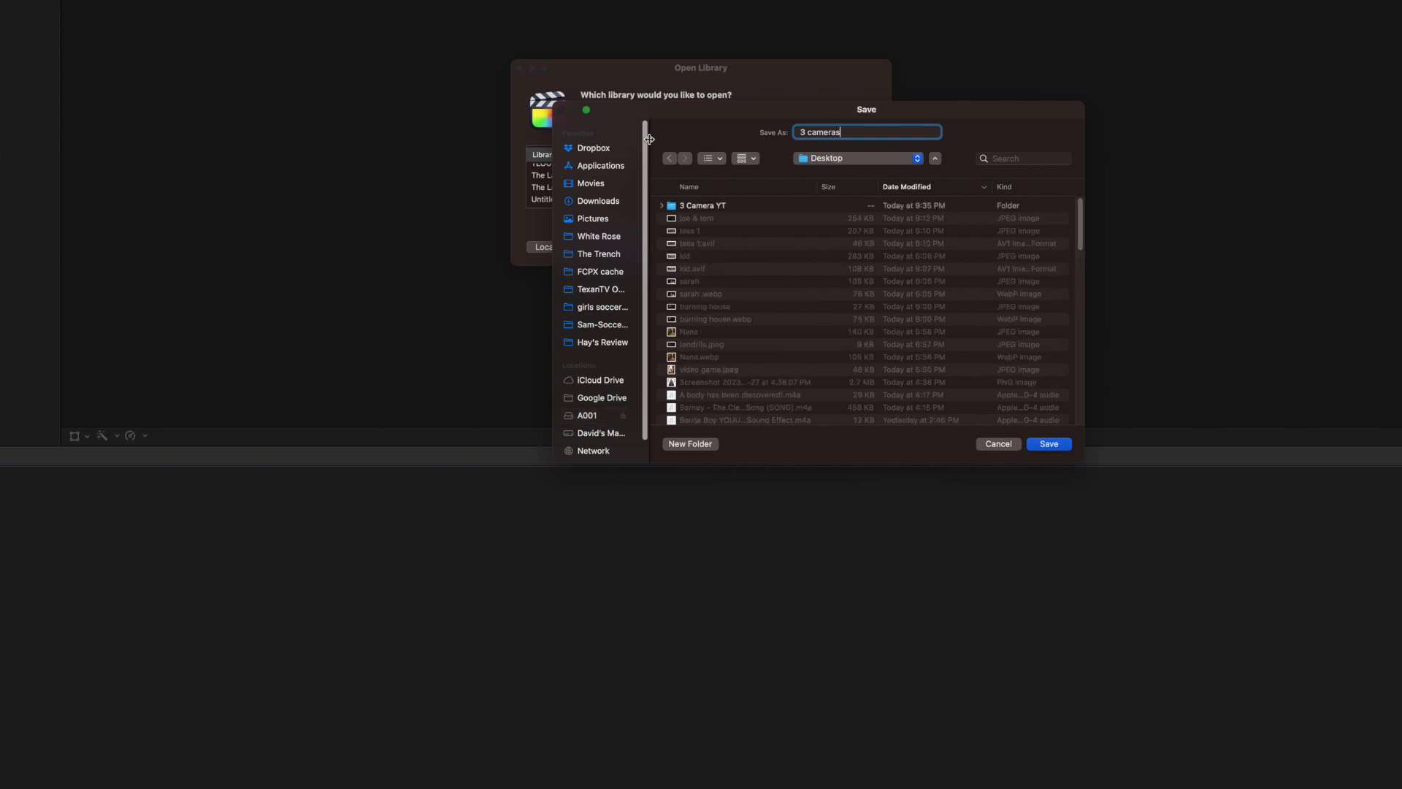
{"action": "double_click", "coordinate": [698, 207]}
{"action": "key", "text": "Return"}
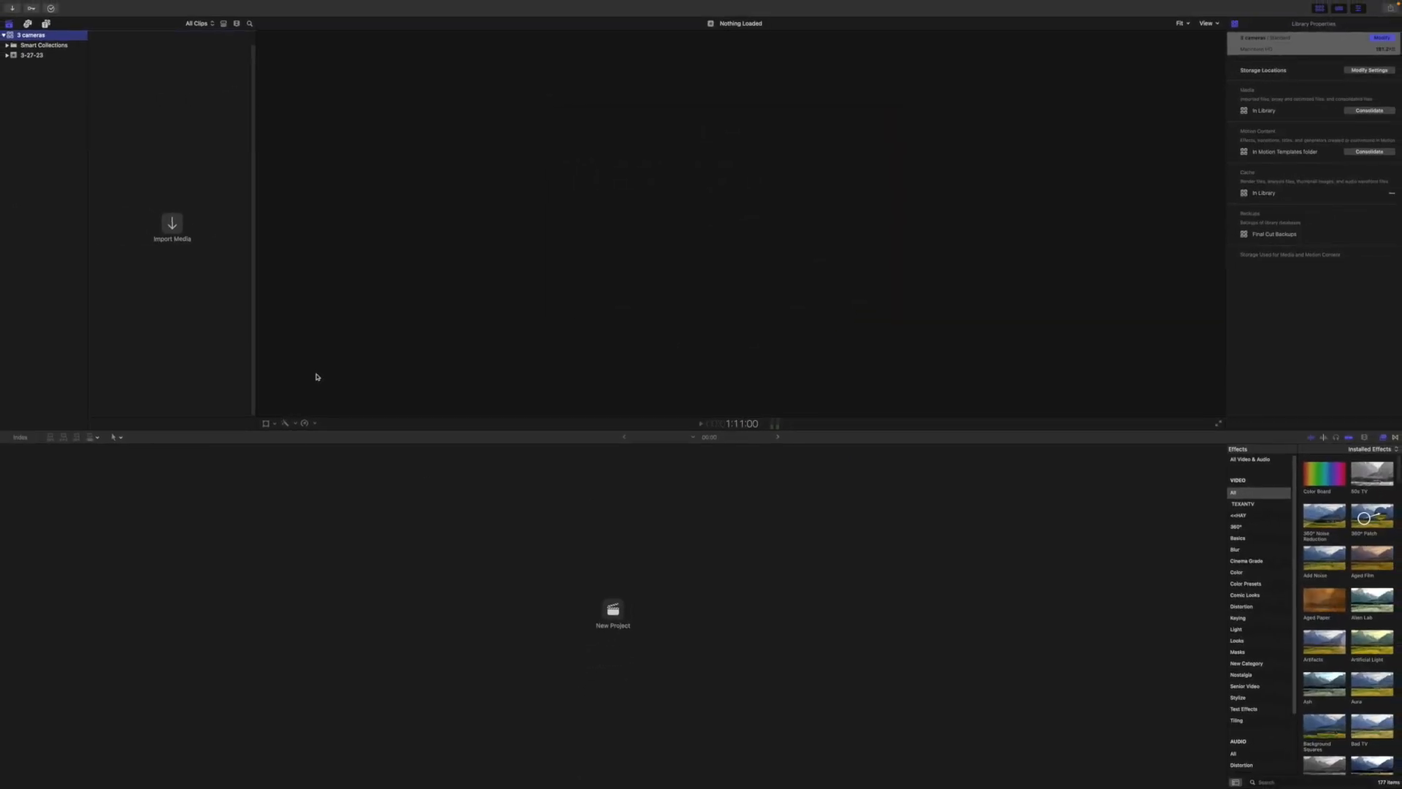
Import 1 Cameras.m4v, 2 Cameras.m4v and 3 Camera.m4v from the 3 Camera YT folder in Finder into the 3-27-23 event in Final Cut Pro.
{"action": "key", "text": "super+Tab"}
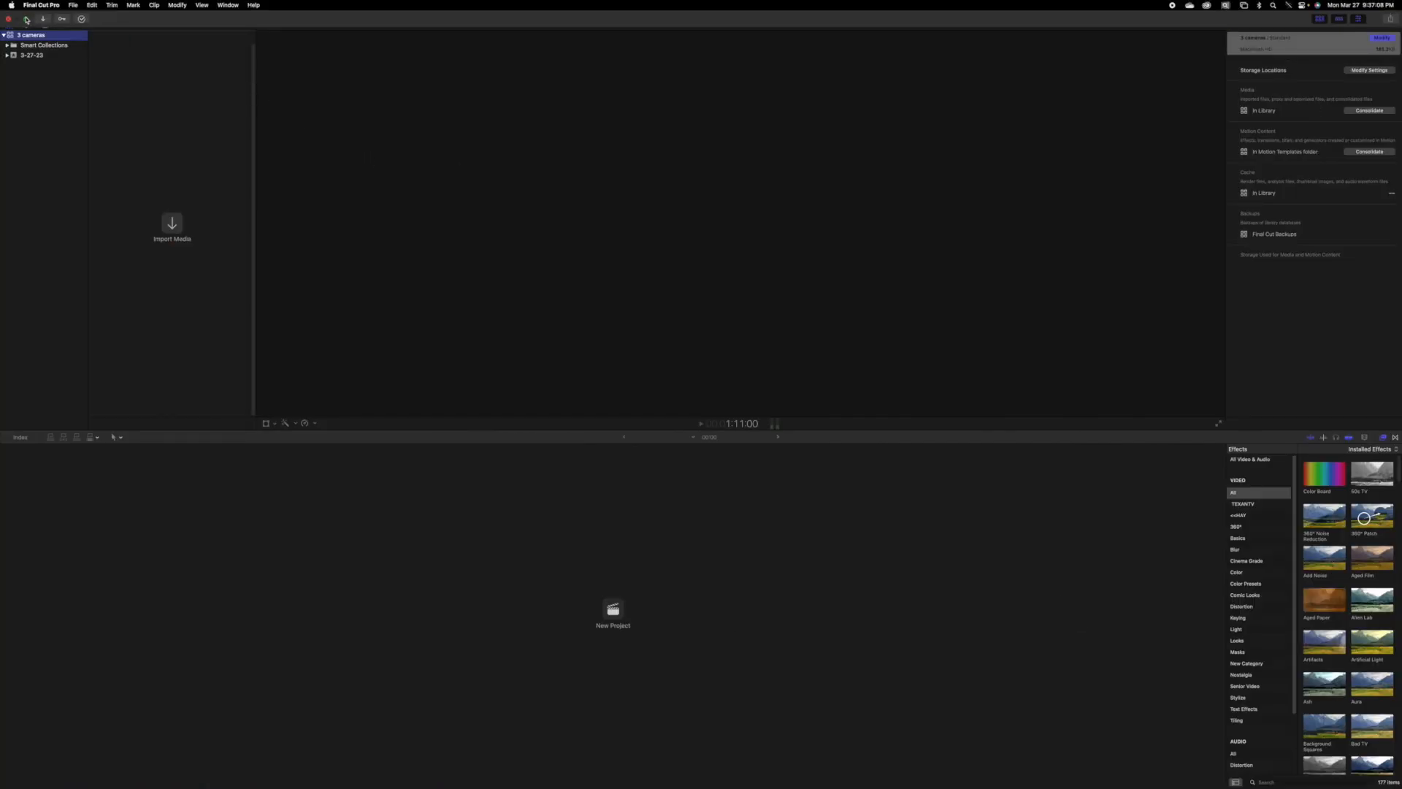
{"action": "left_click", "coordinate": [26, 19]}
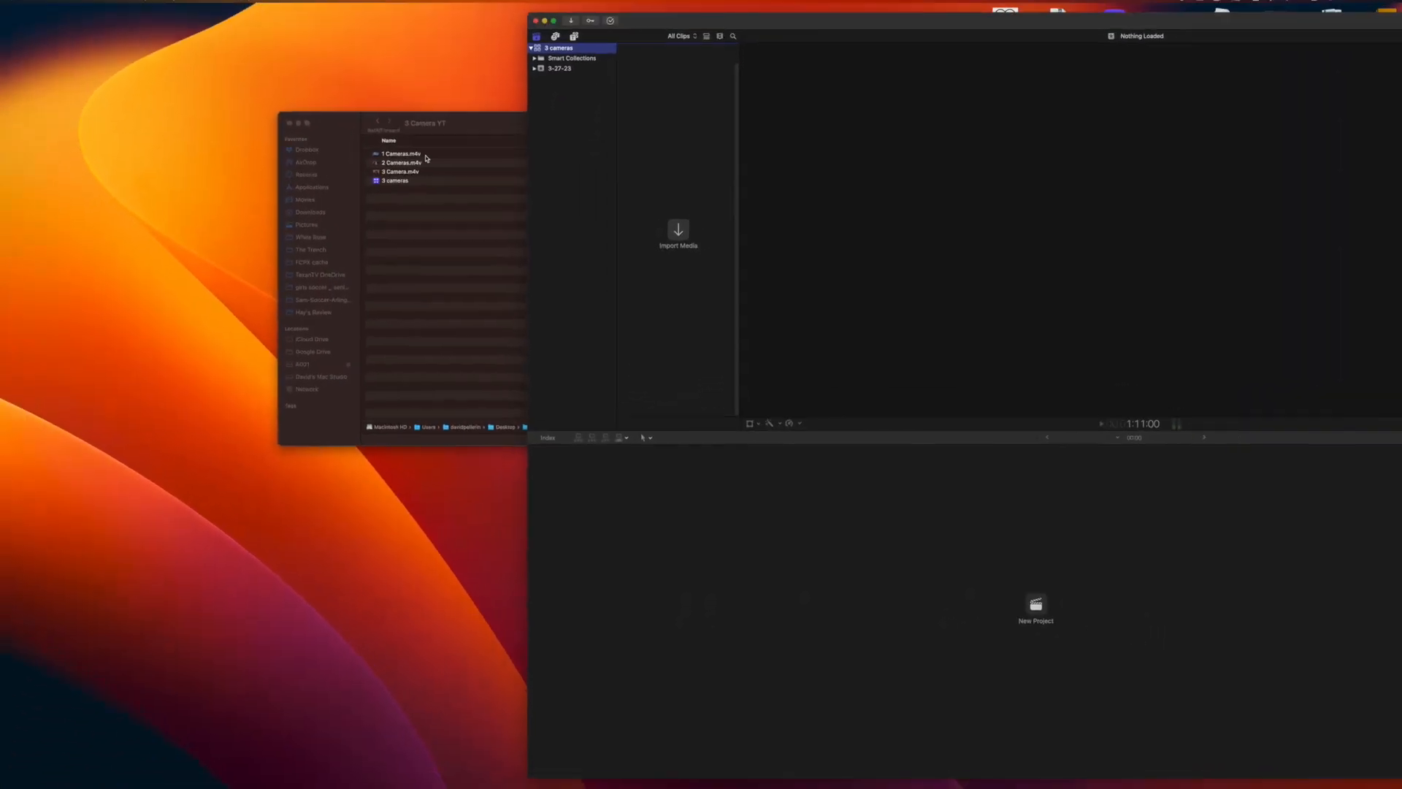
{"action": "left_click", "coordinate": [381, 112]}
{"action": "left_click_drag", "start_coordinate": [380, 112], "coordinate": [376, 133]}
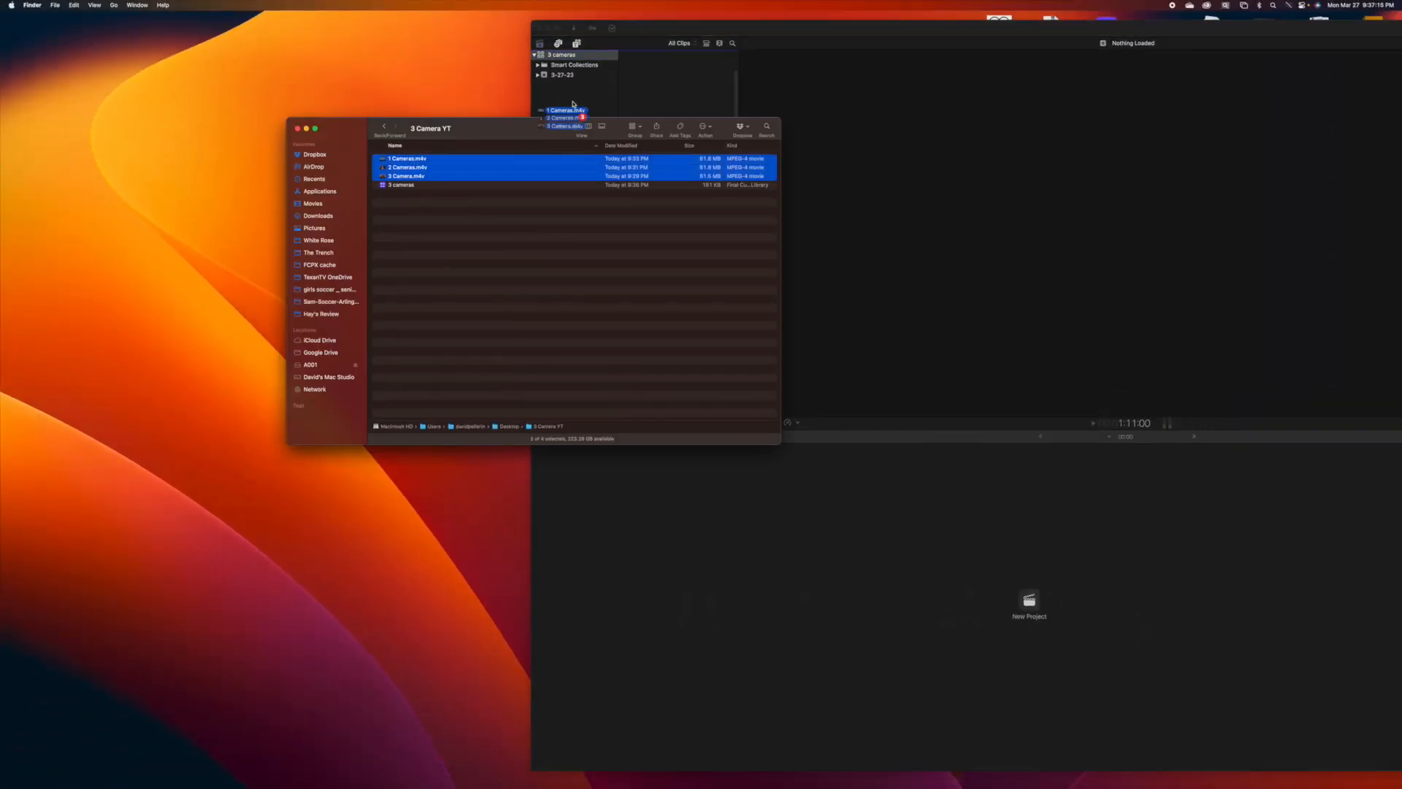
{"action": "left_click", "coordinate": [716, 85]}
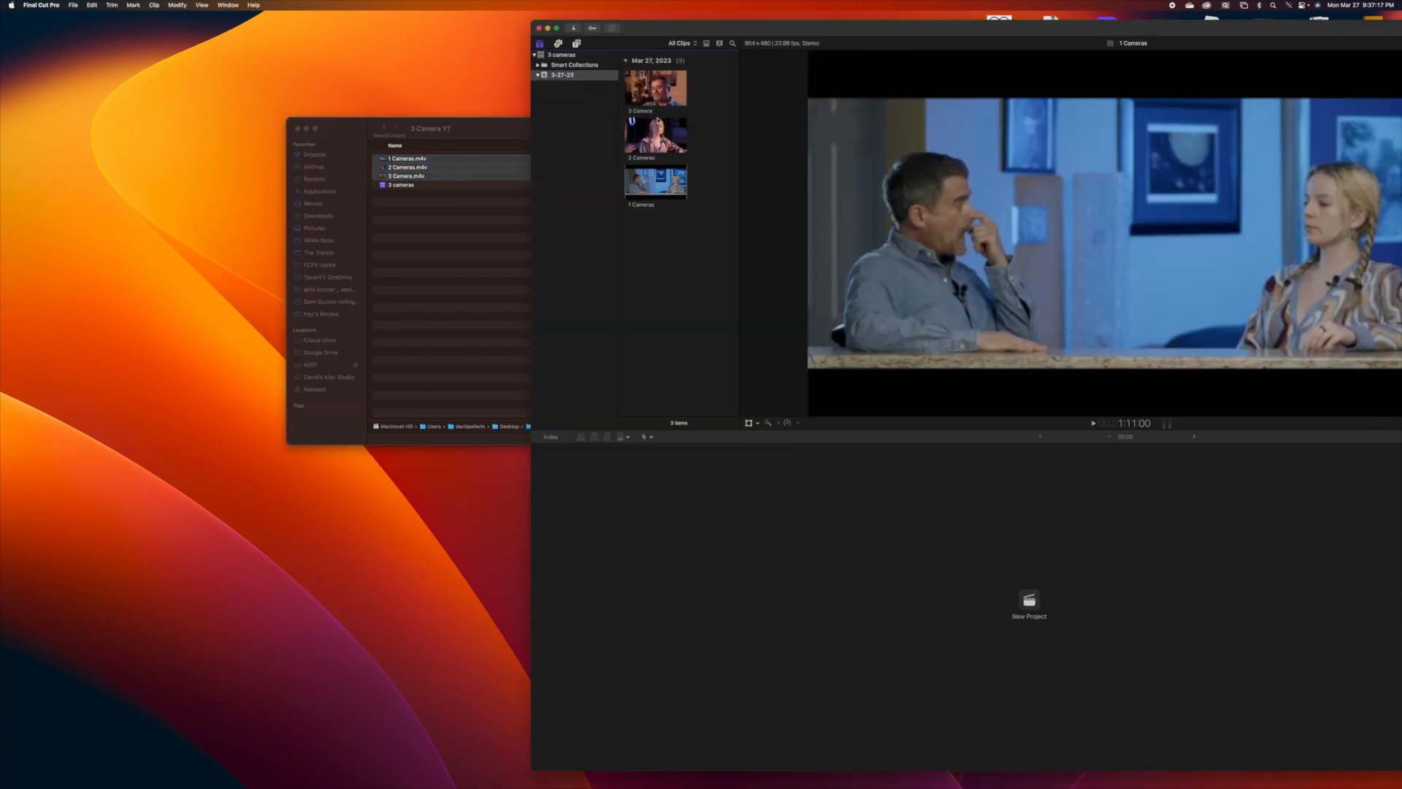
{"action": "left_click", "coordinate": [557, 29]}
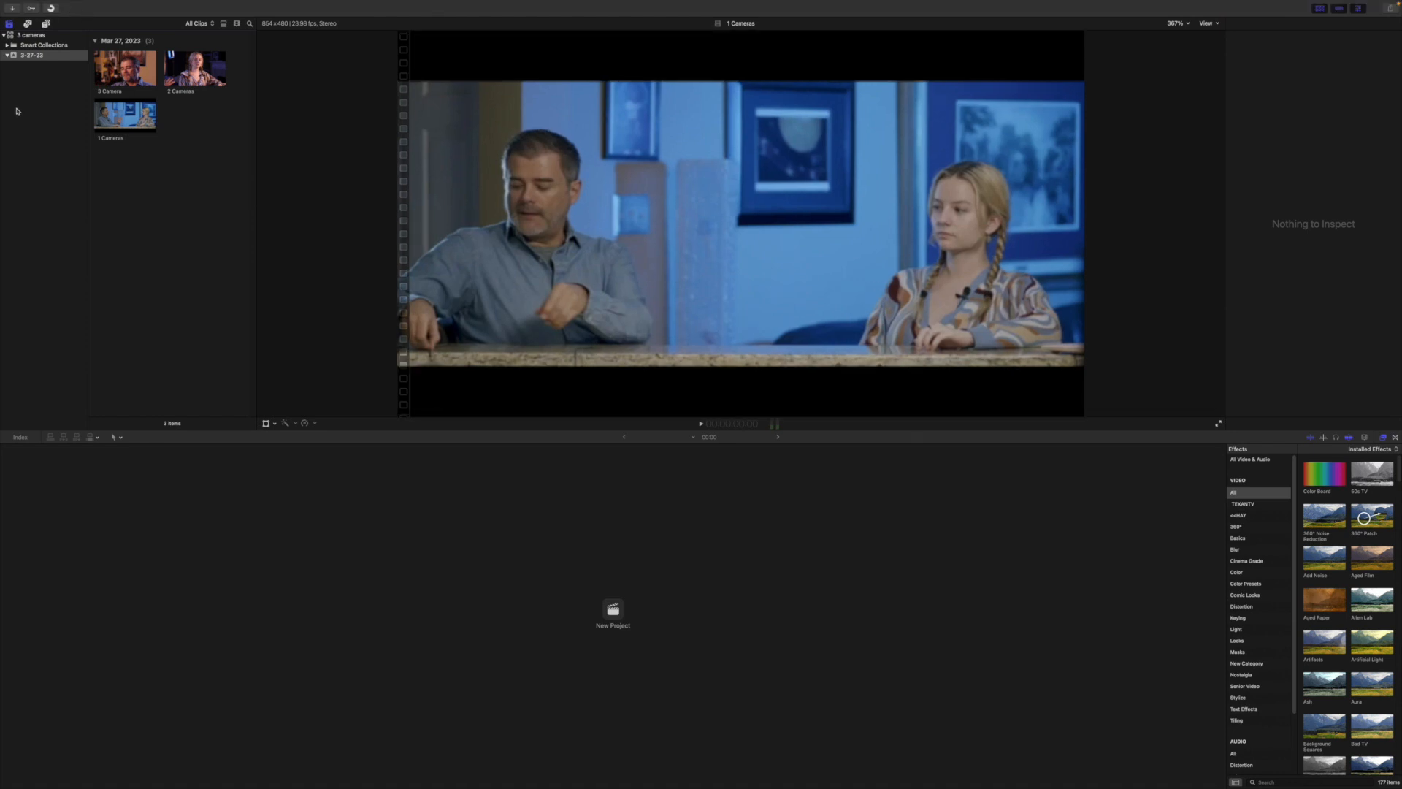
Create a project named 3 Camera in the 3-27-23 event, keeping the 1080p HD, 23.98p settings.
{"action": "left_click", "coordinate": [74, 5]}
{"action": "mouse_move", "coordinate": [76, 19]}
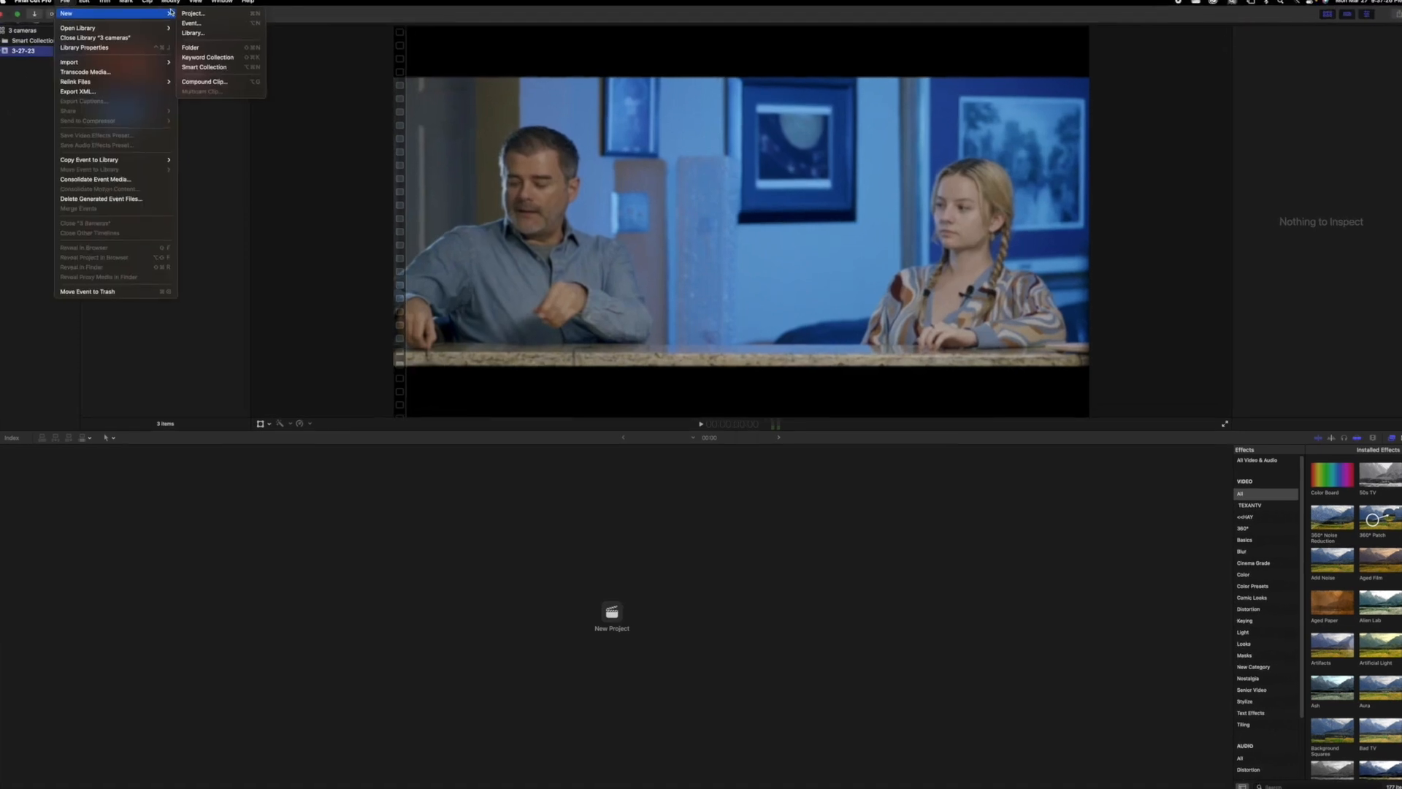
{"action": "left_click", "coordinate": [208, 18]}
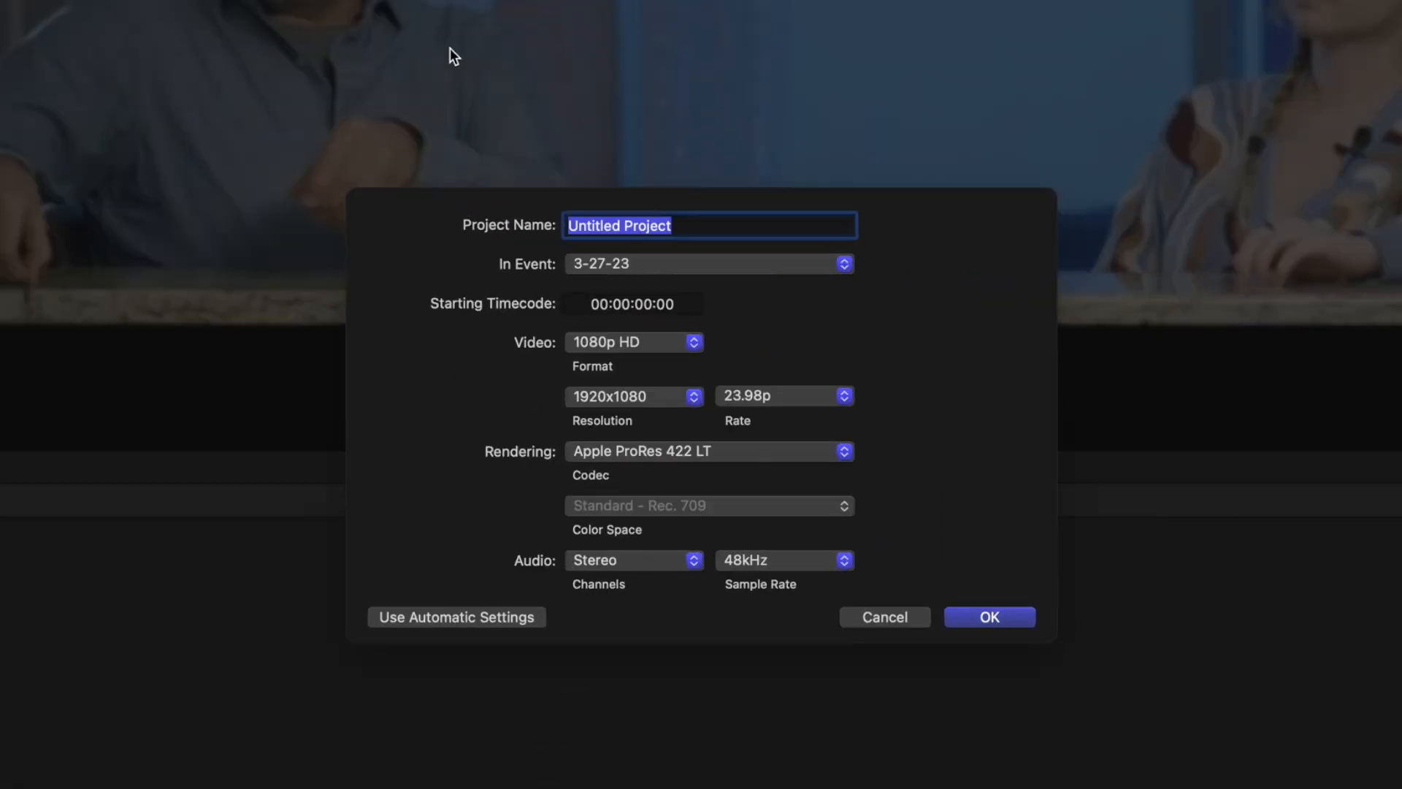
{"action": "type", "text": "3"}
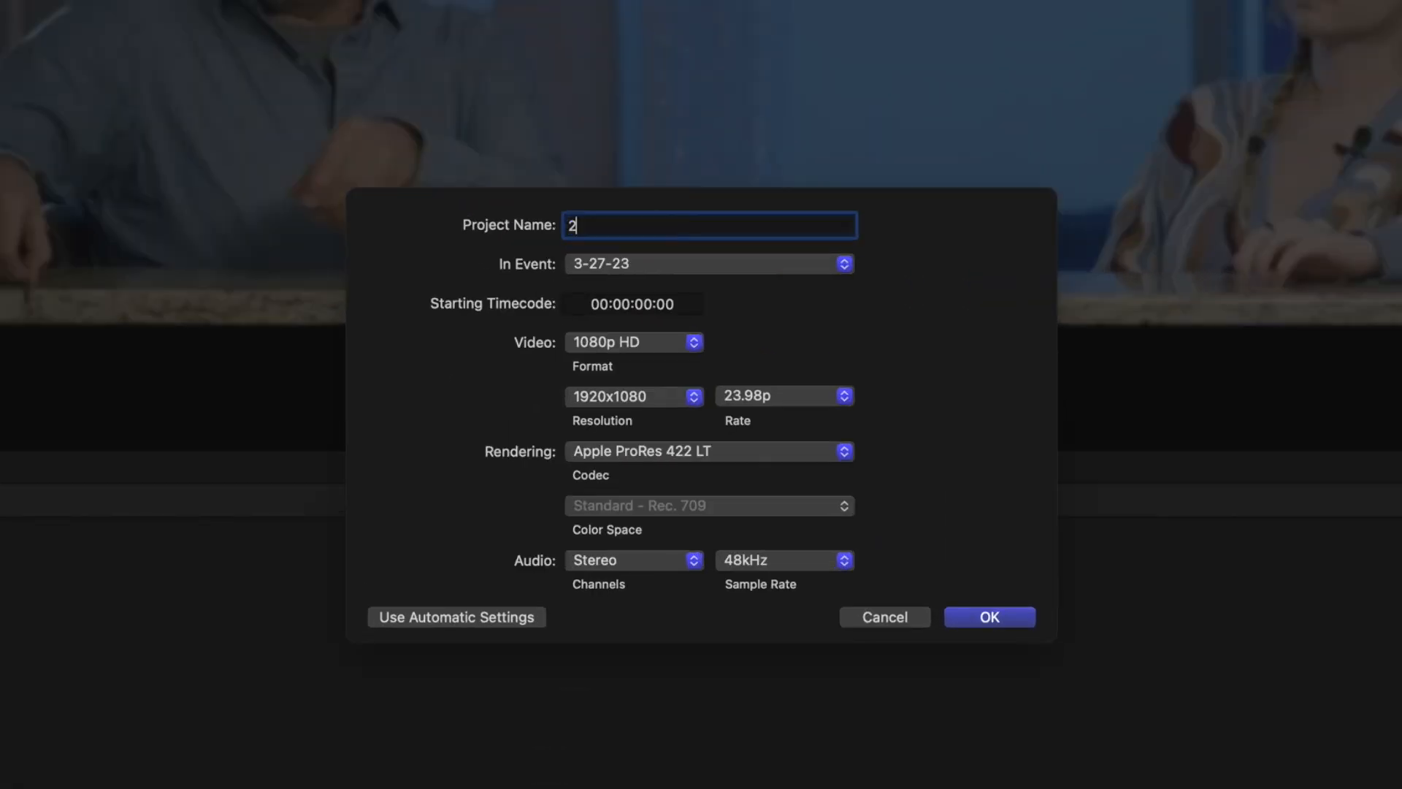
{"action": "type", "text": " Cameras"}
{"action": "key", "text": "Return"}
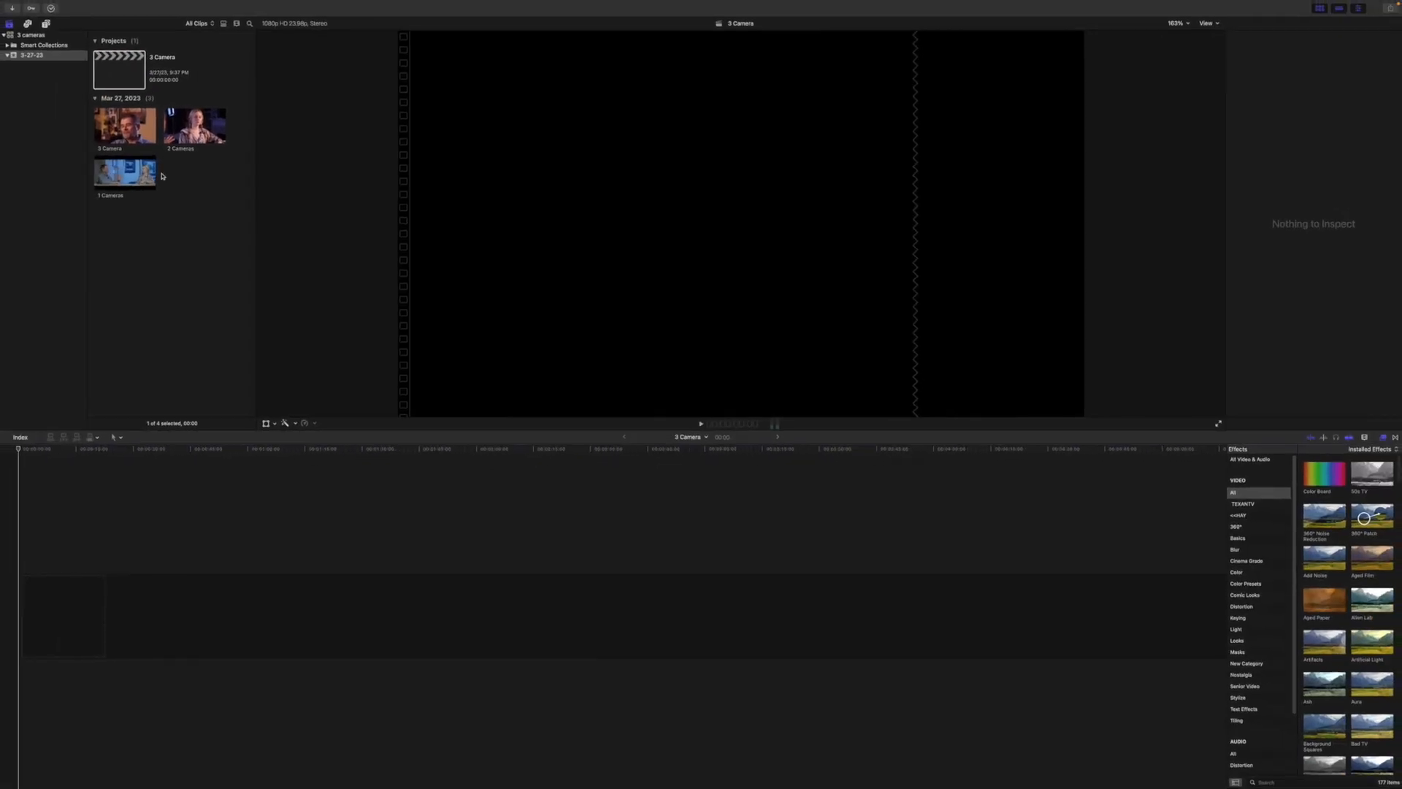
Widen the browser and create a multicam clip from all three camera clips, using audio for synchronization and the default name.
{"action": "left_click_drag", "start_coordinate": [257, 33], "coordinate": [482, 39]}
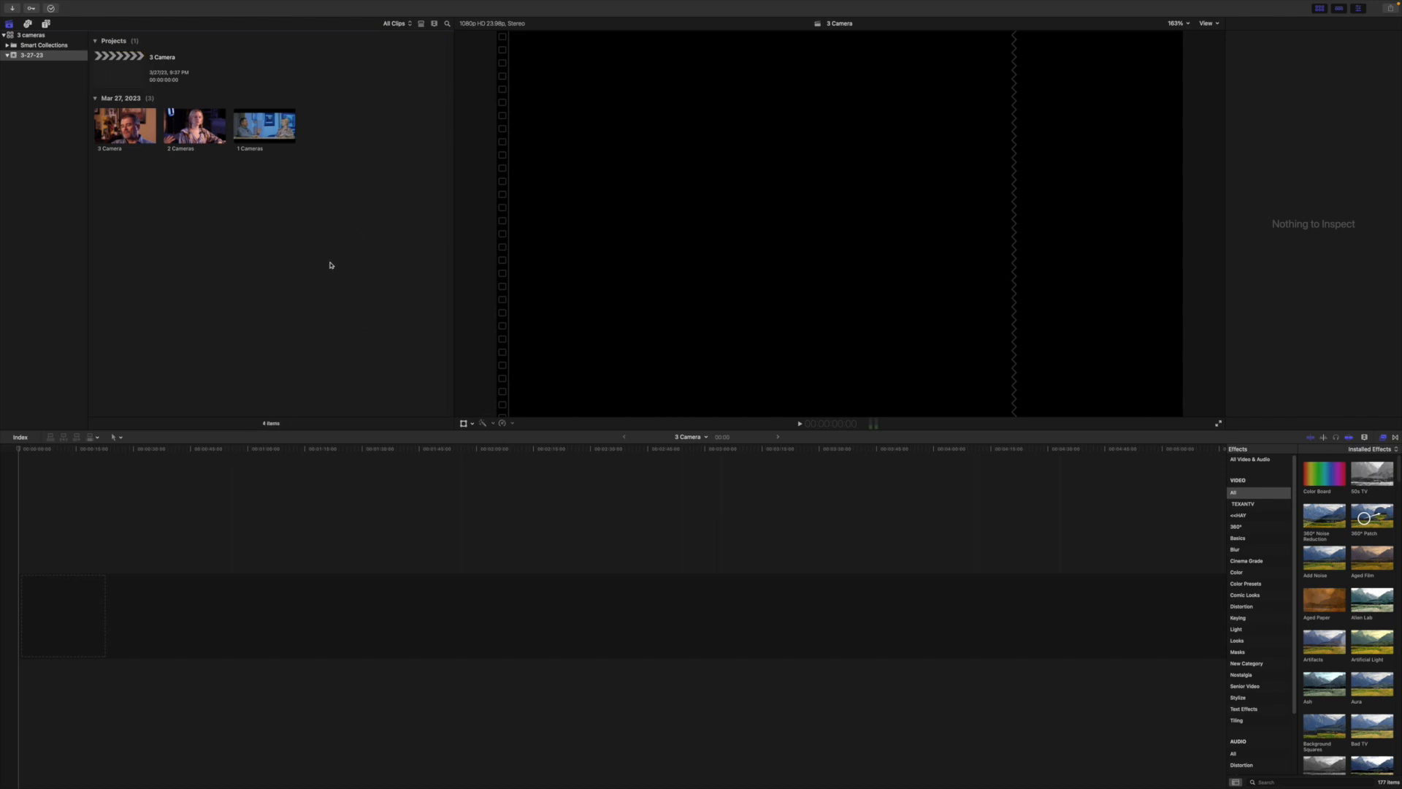
{"action": "left_click", "coordinate": [215, 133]}
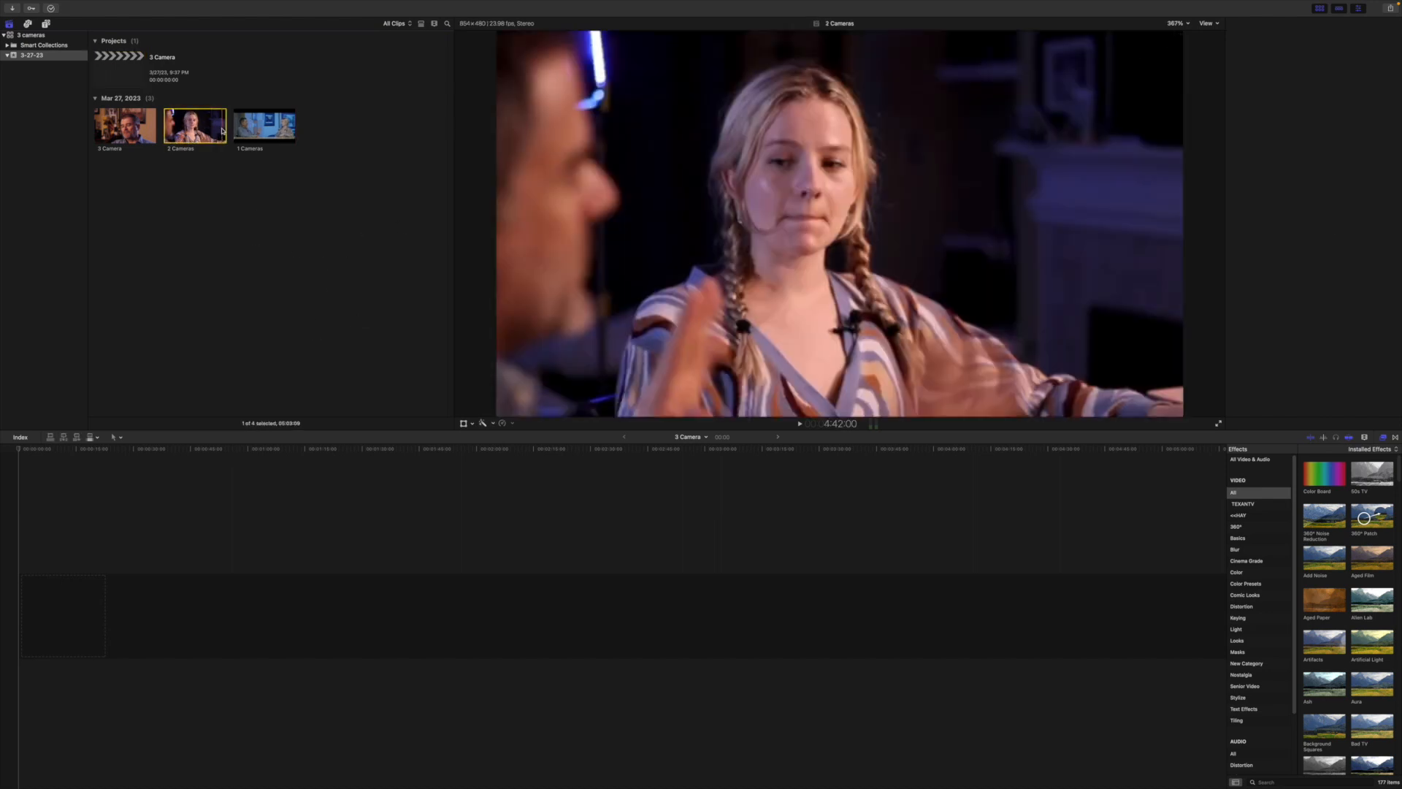
{"action": "left_click", "coordinate": [128, 130]}
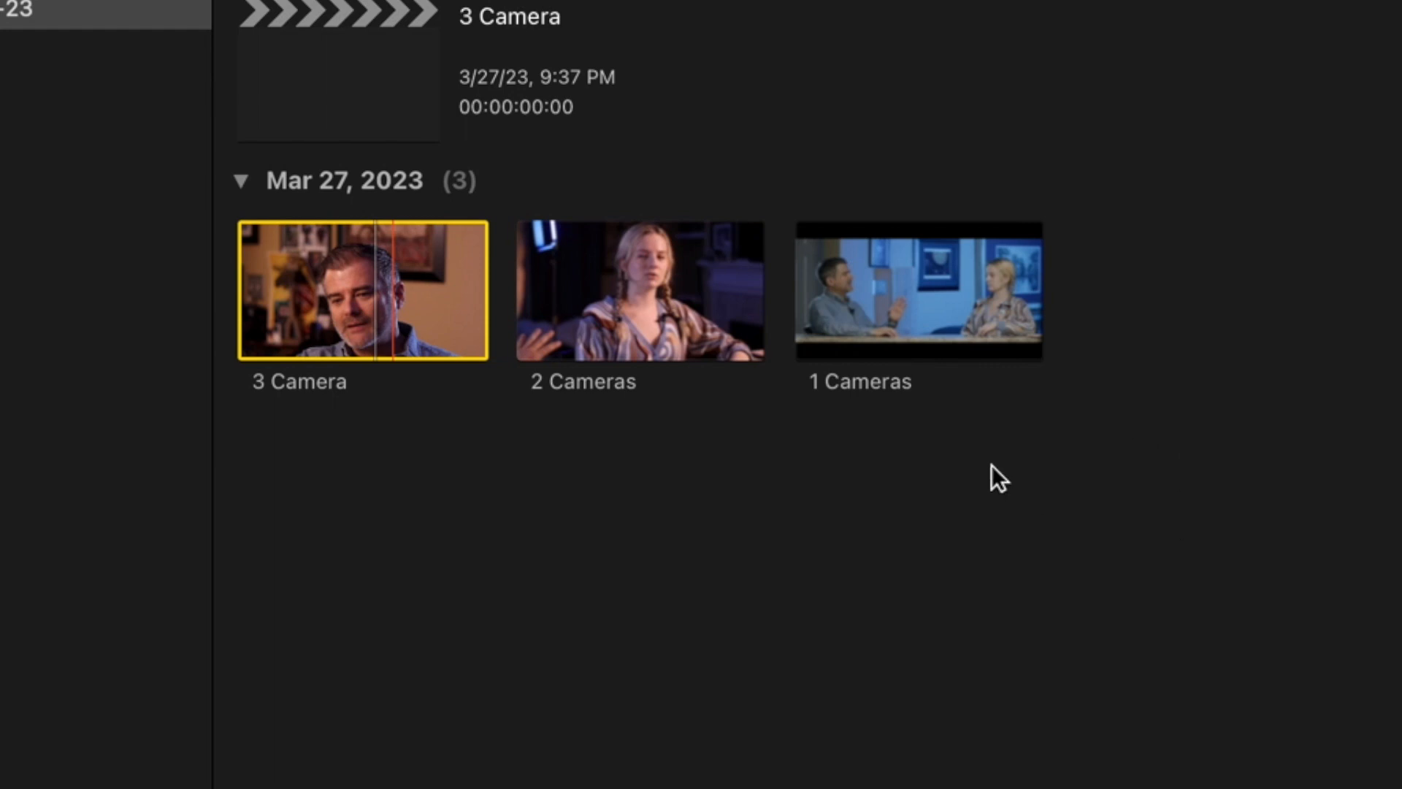
{"action": "left_click_drag", "start_coordinate": [997, 426], "coordinate": [336, 286]}
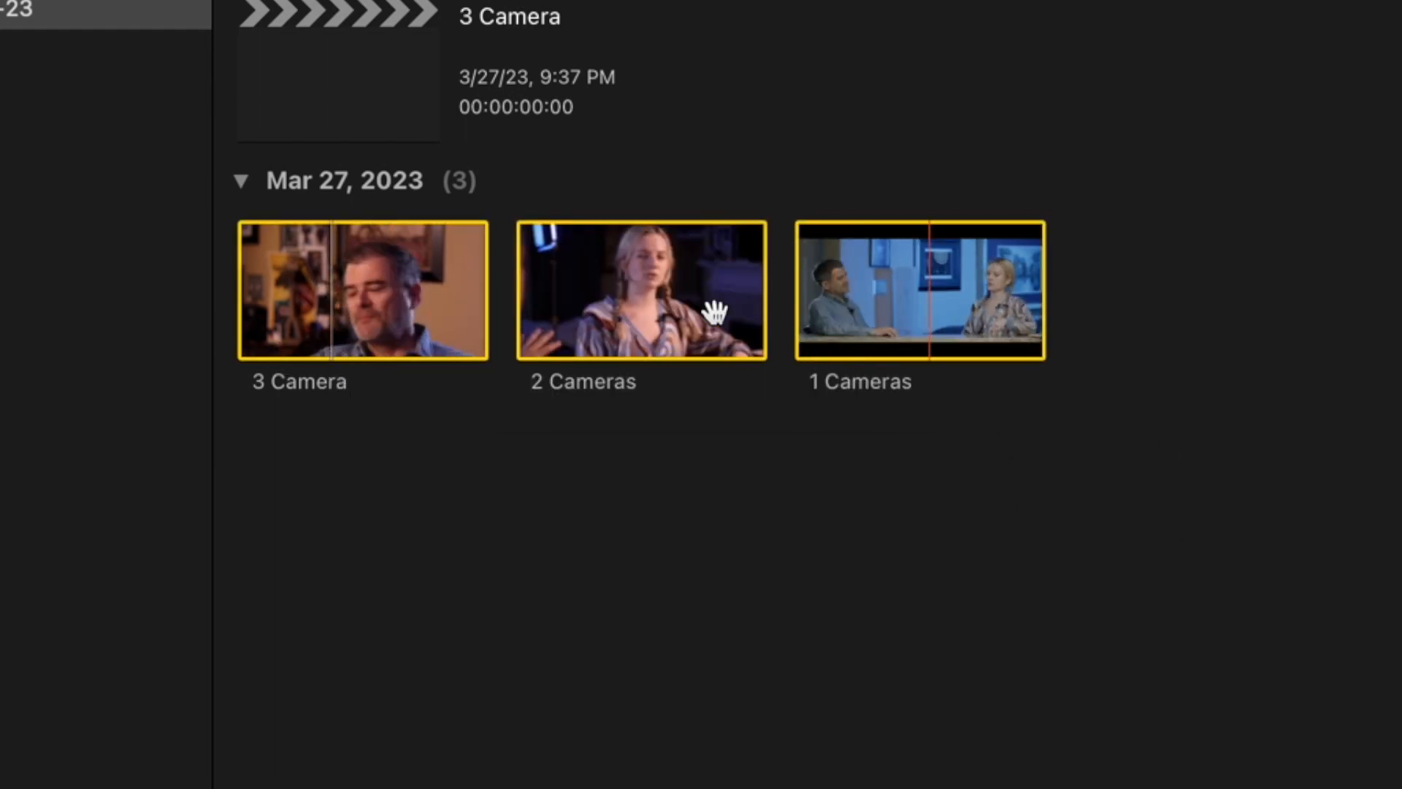
{"action": "right_click", "coordinate": [904, 292]}
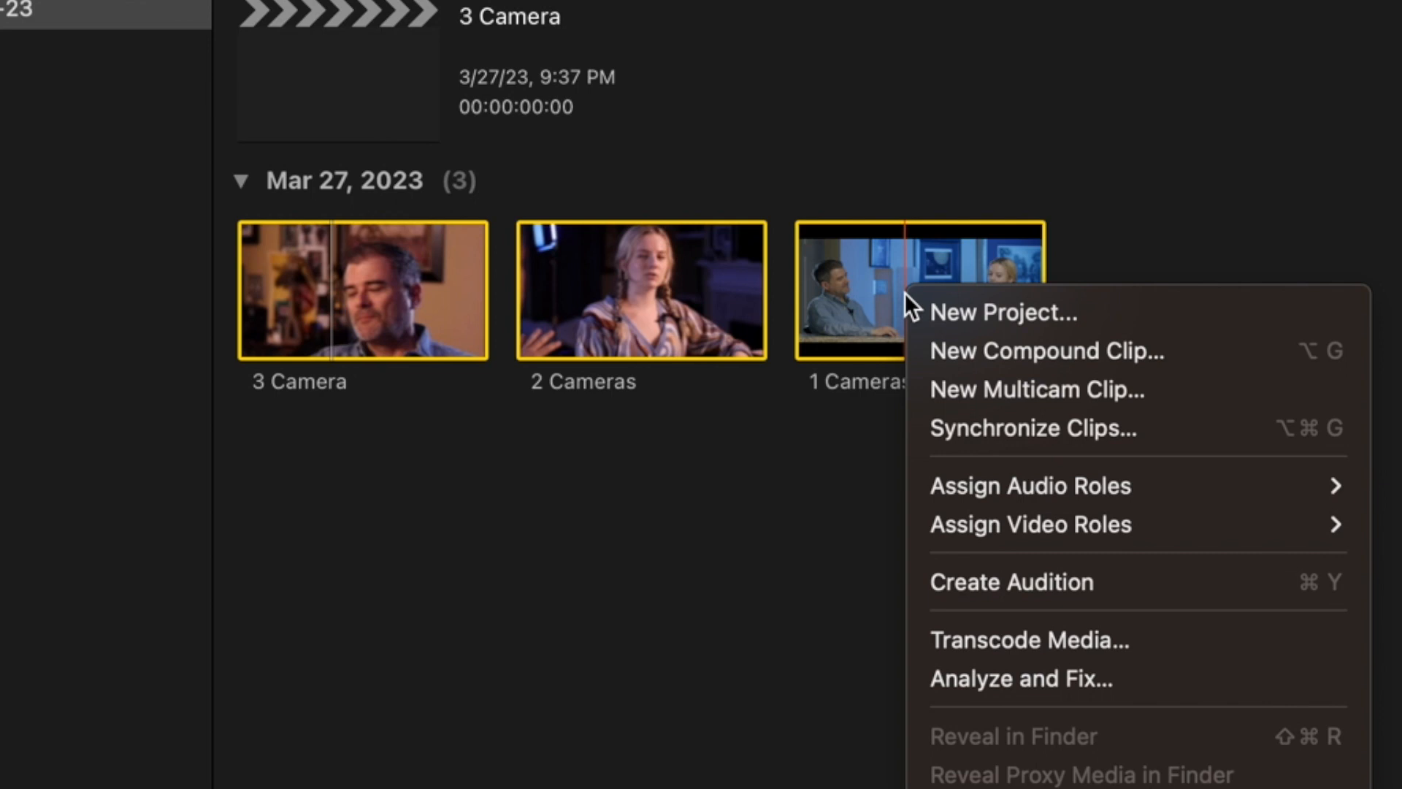
{"action": "left_click", "coordinate": [1001, 392]}
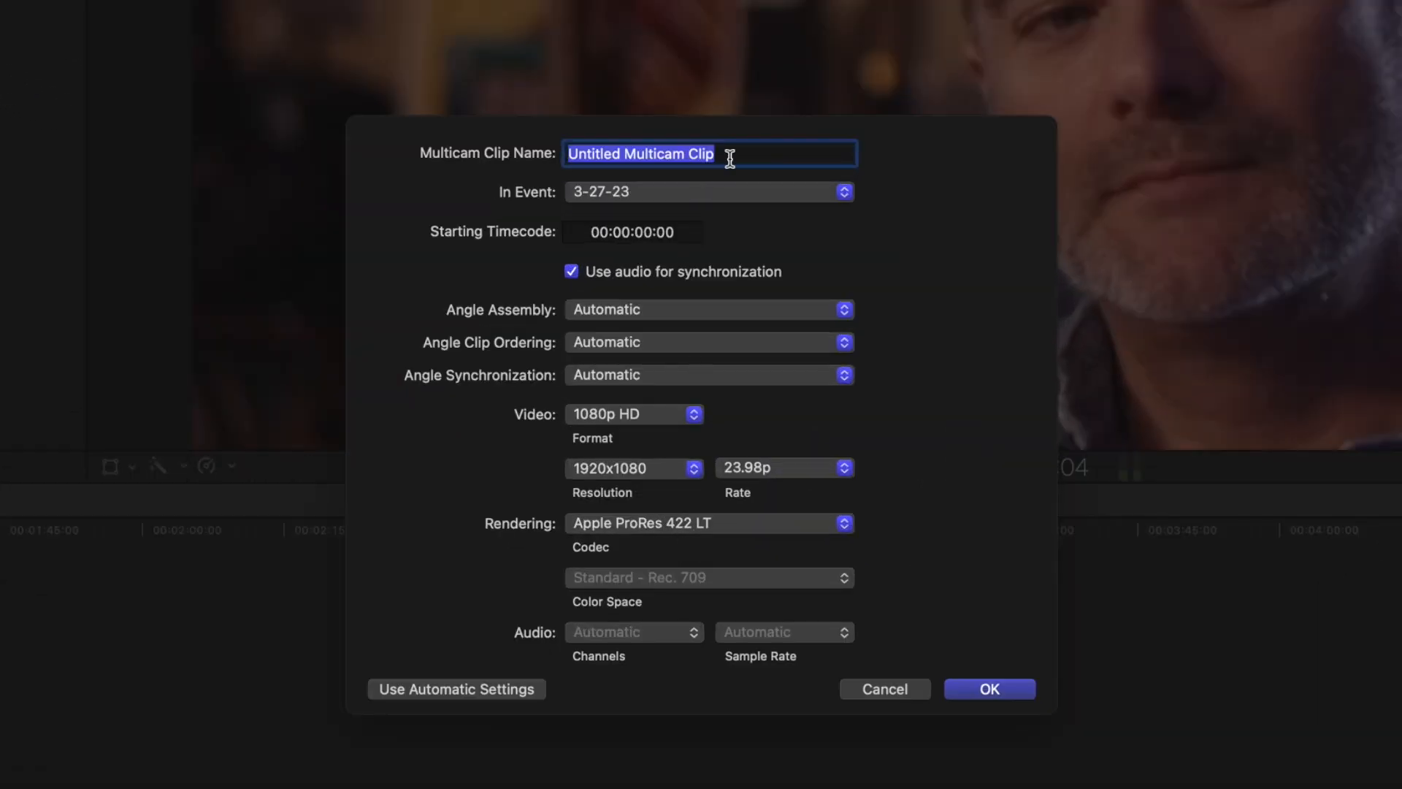
{"action": "left_click", "coordinate": [990, 690]}
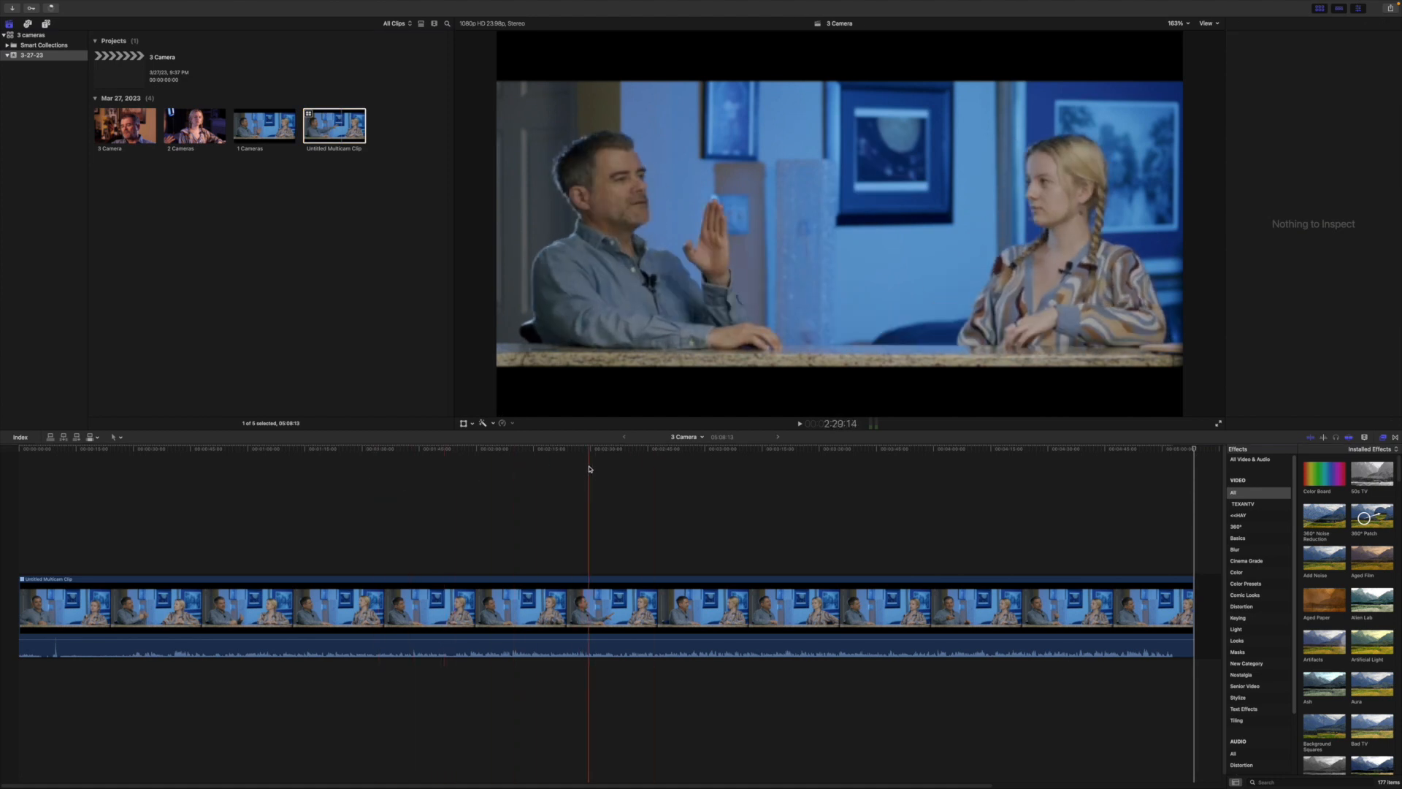
Open the multicam clip from the timeline to examine how its three angles line up, and return to the 3 Camera project.
{"action": "double_click", "coordinate": [414, 581]}
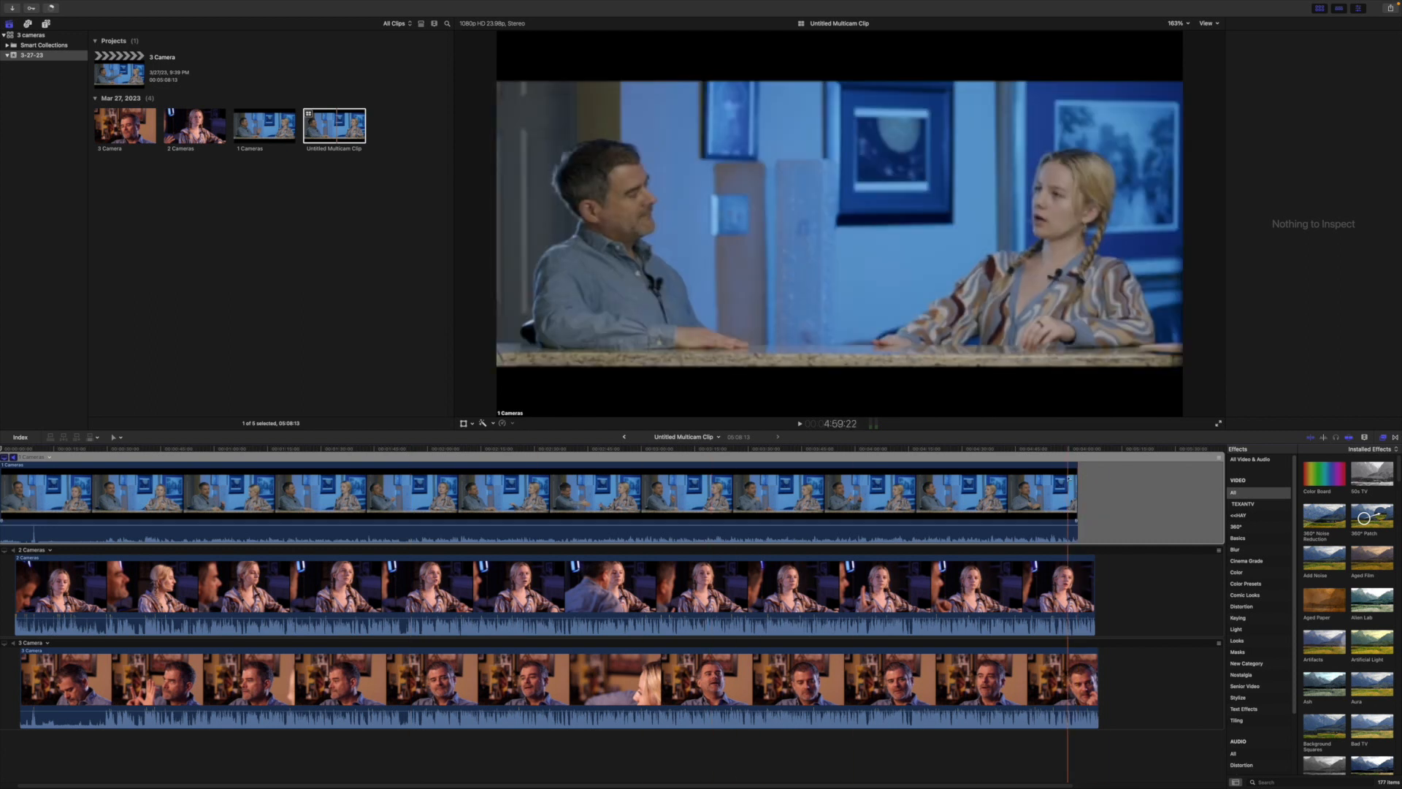
{"action": "key", "text": "space"}
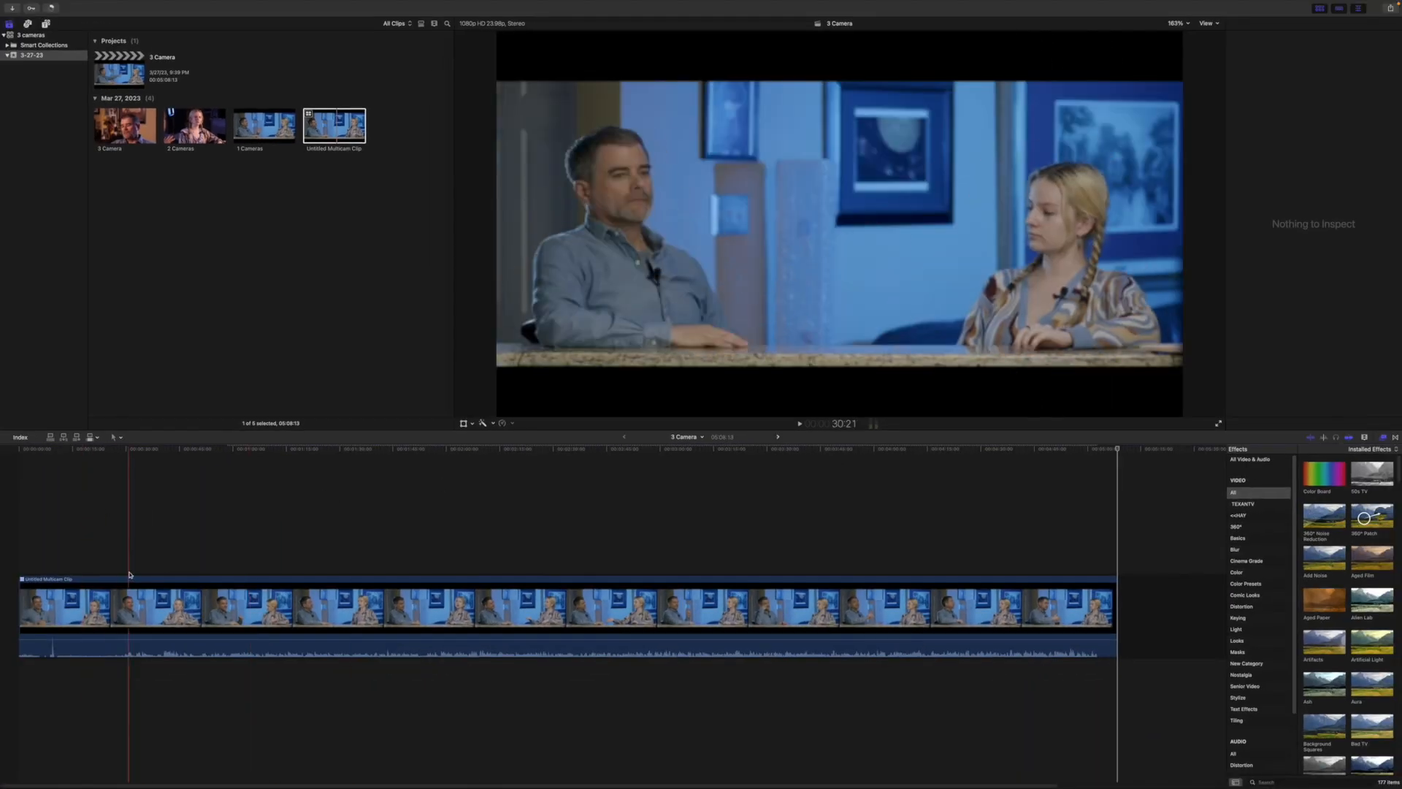
{"action": "double_click", "coordinate": [107, 604]}
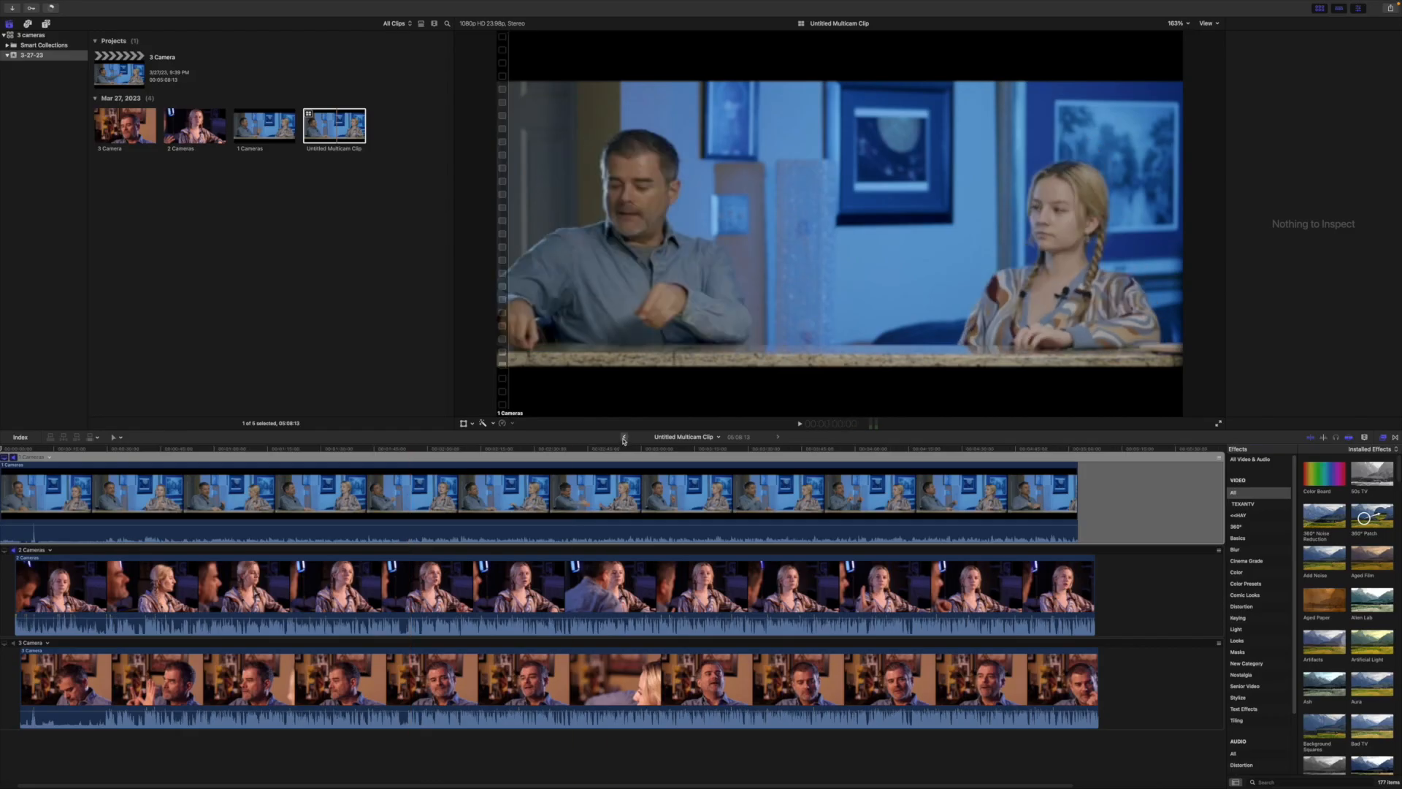
{"action": "left_click", "coordinate": [623, 438]}
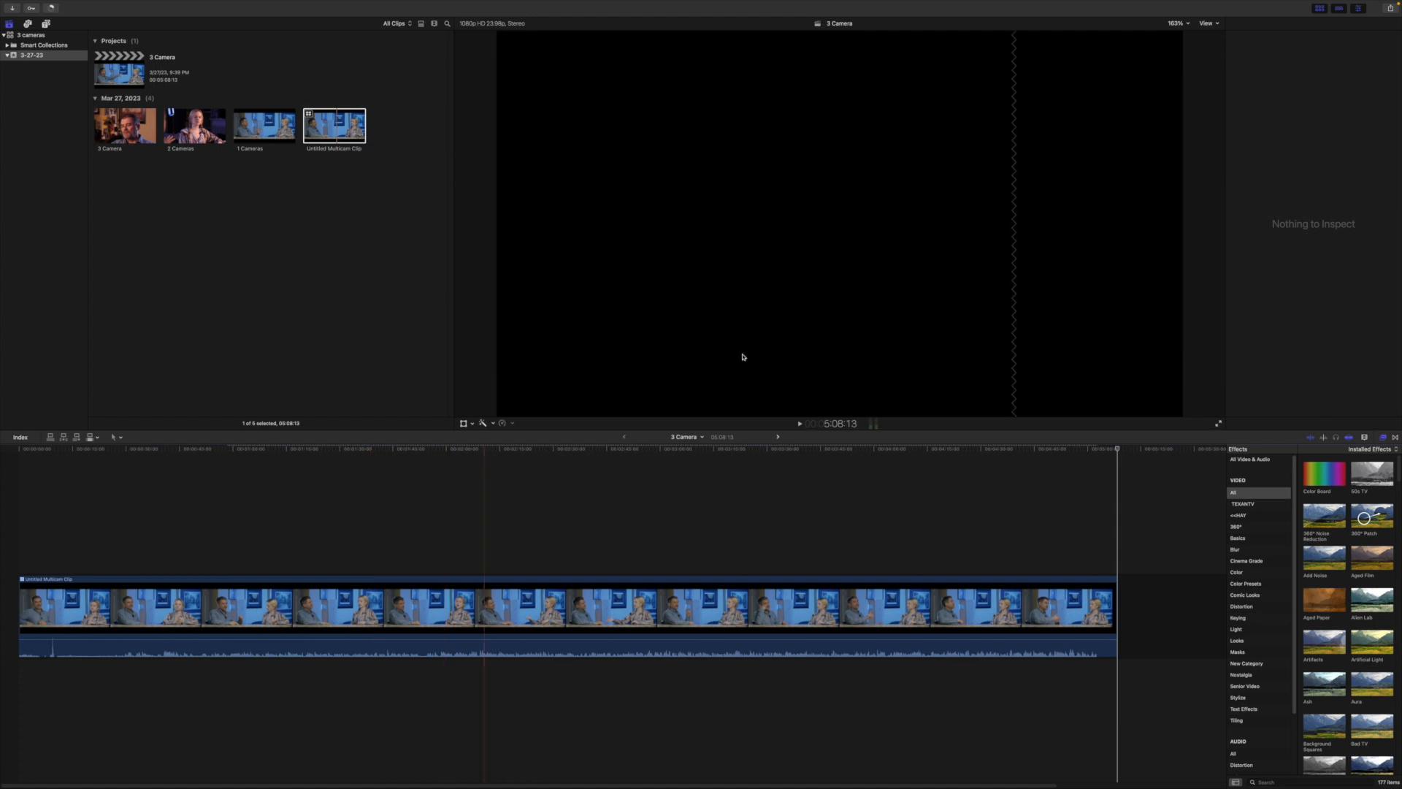
Show the multicam angles beside the viewer, move the playhead to the middle of the clip, and hide the browser.
{"action": "left_click", "coordinate": [1214, 24]}
{"action": "left_click", "coordinate": [1227, 53]}
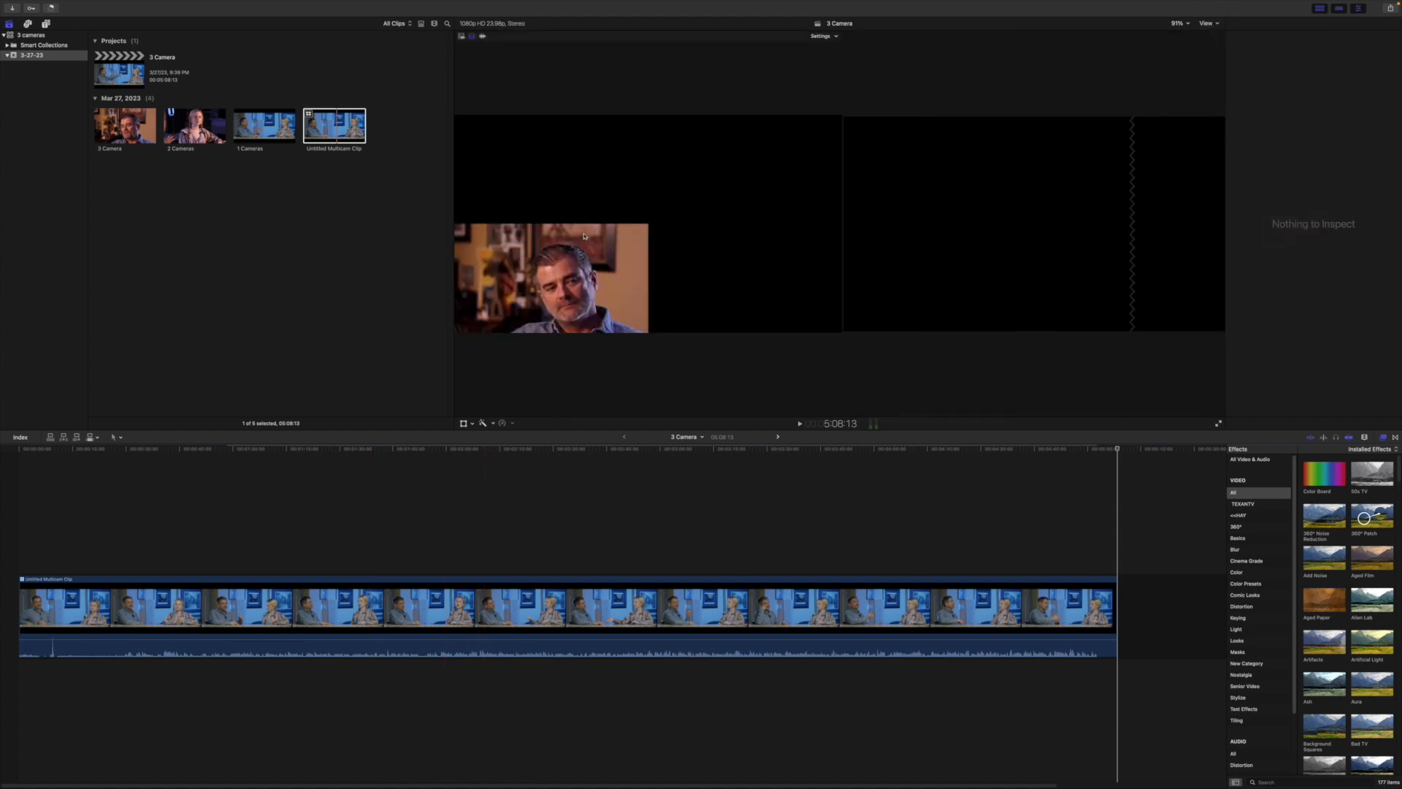
{"action": "left_click", "coordinate": [823, 36]}
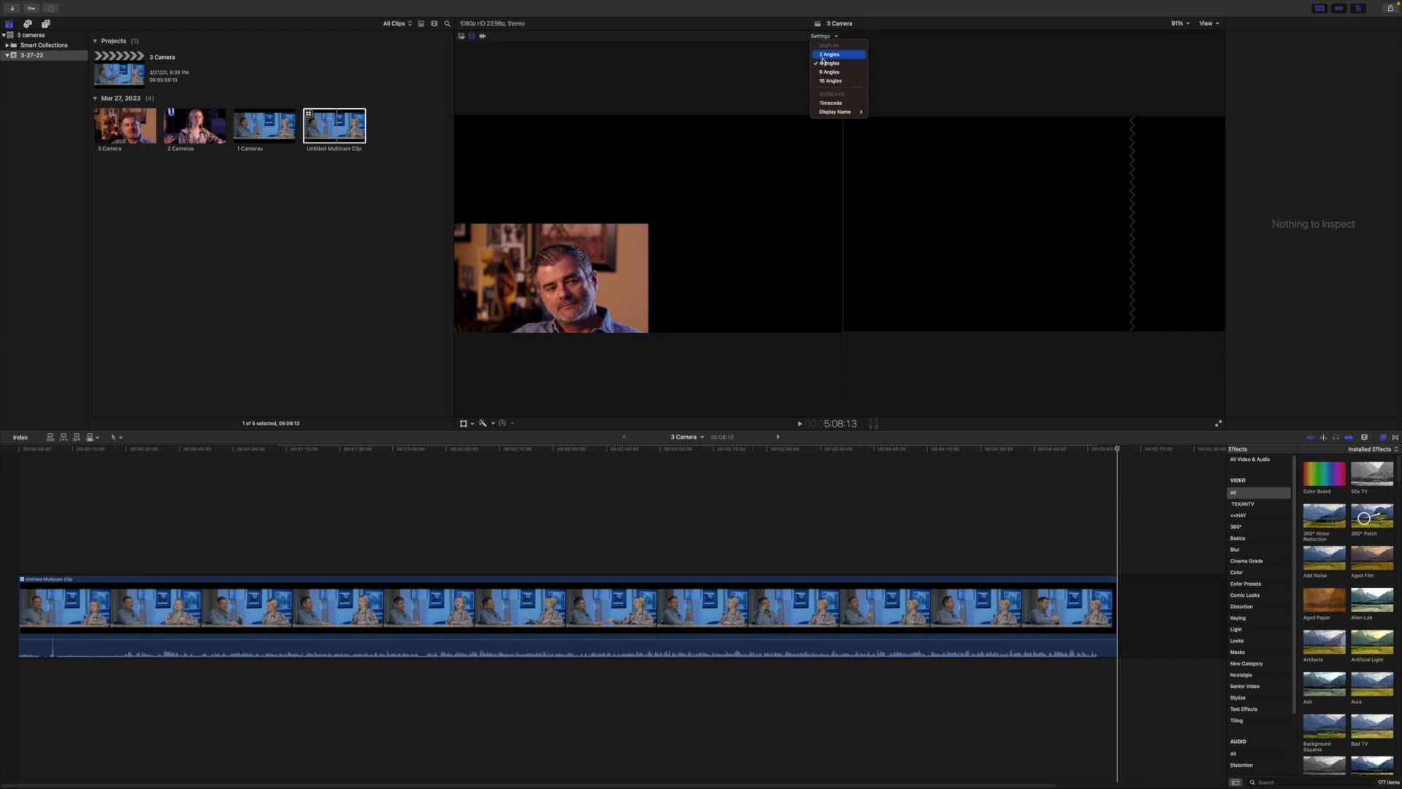
{"action": "left_click", "coordinate": [570, 448]}
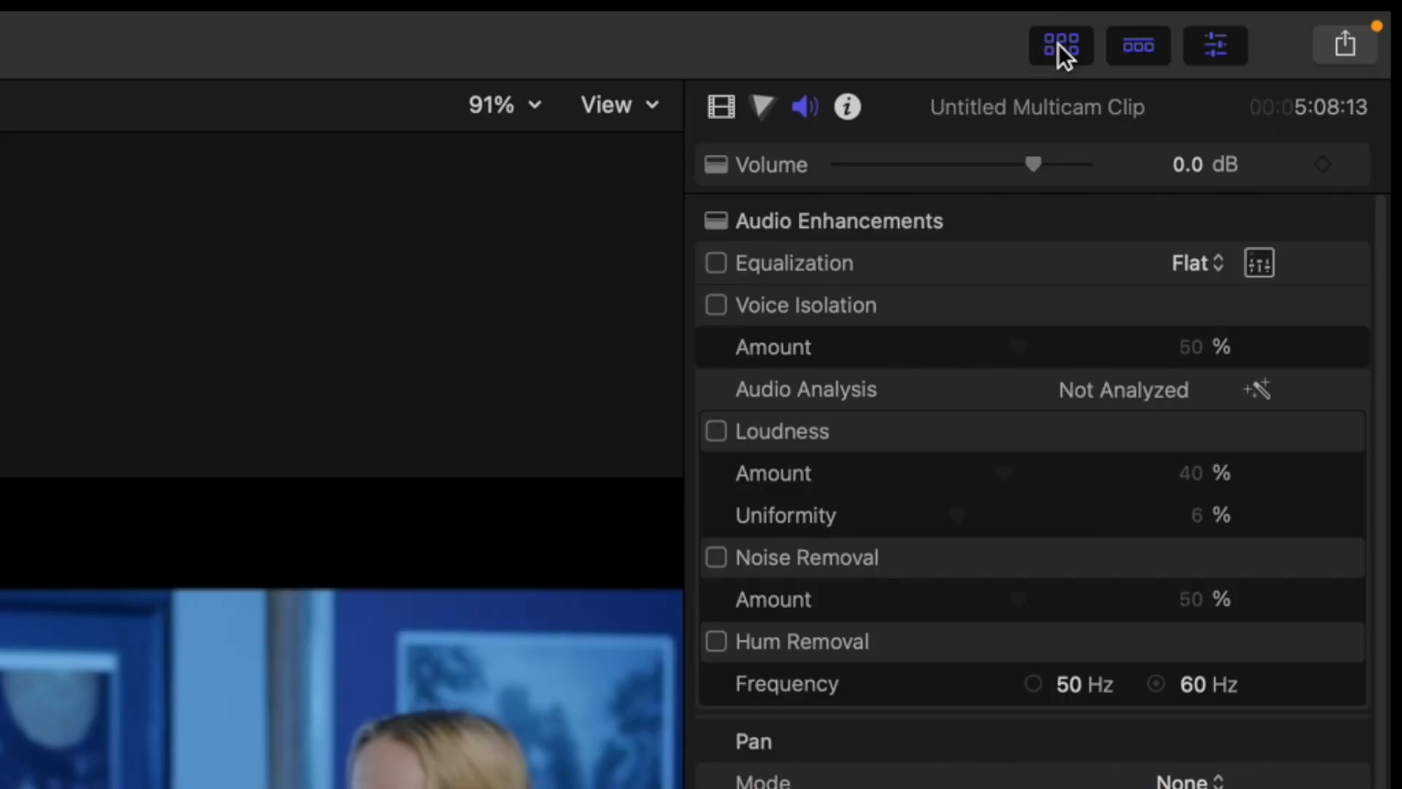
{"action": "left_click", "coordinate": [1320, 8]}
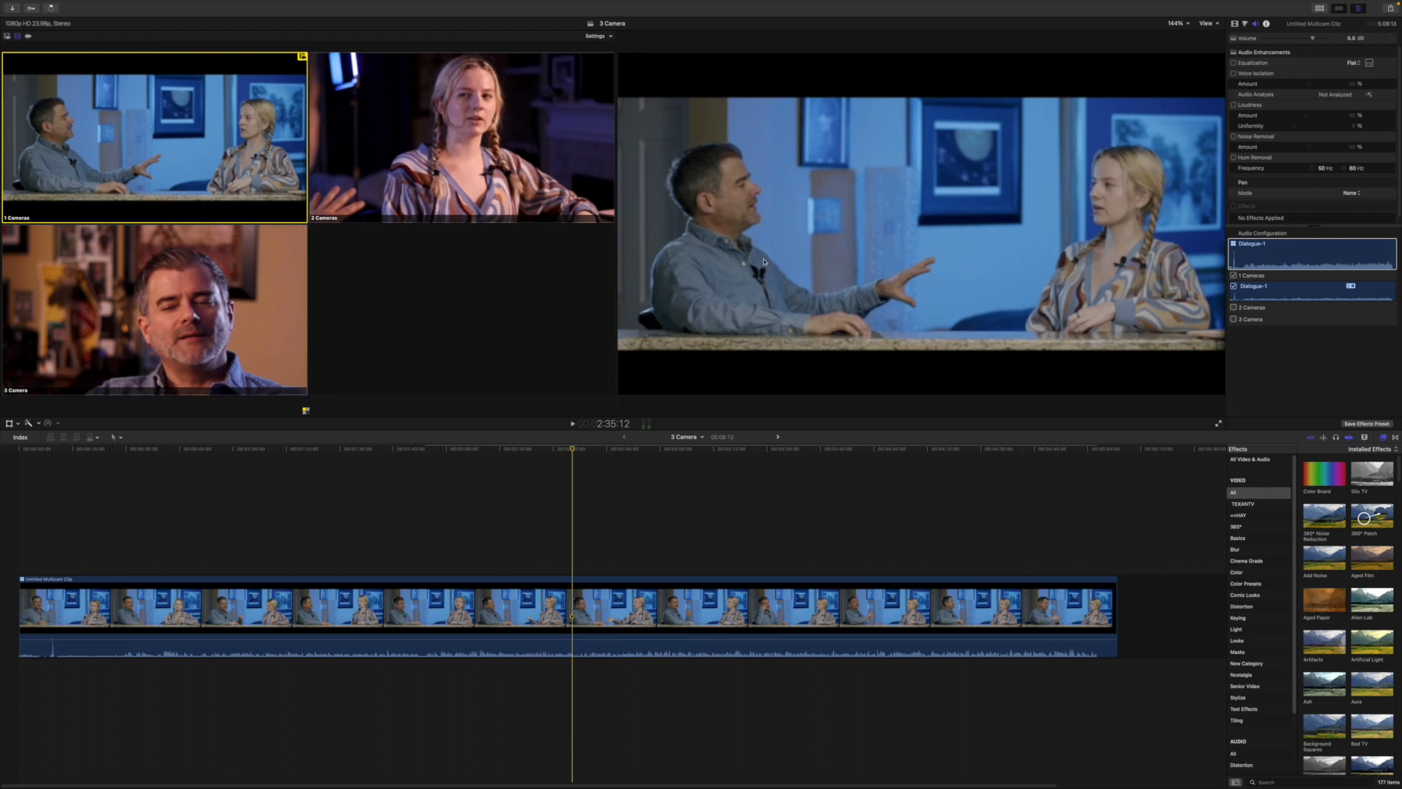
Play the project from the beginning to listen to the 1 Cameras audio.
{"action": "left_click_drag", "start_coordinate": [571, 450], "coordinate": [3, 481]}
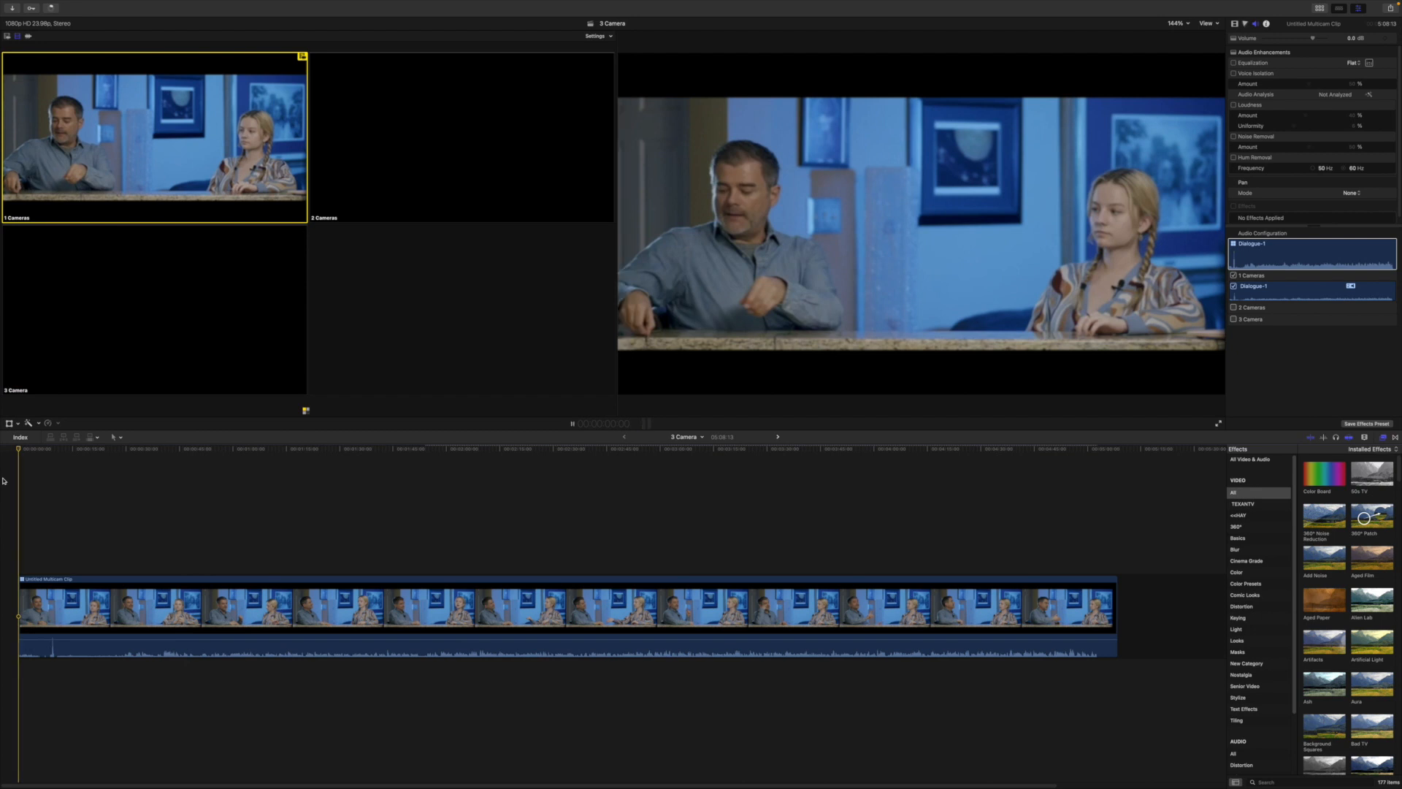
{"action": "key", "text": "space"}
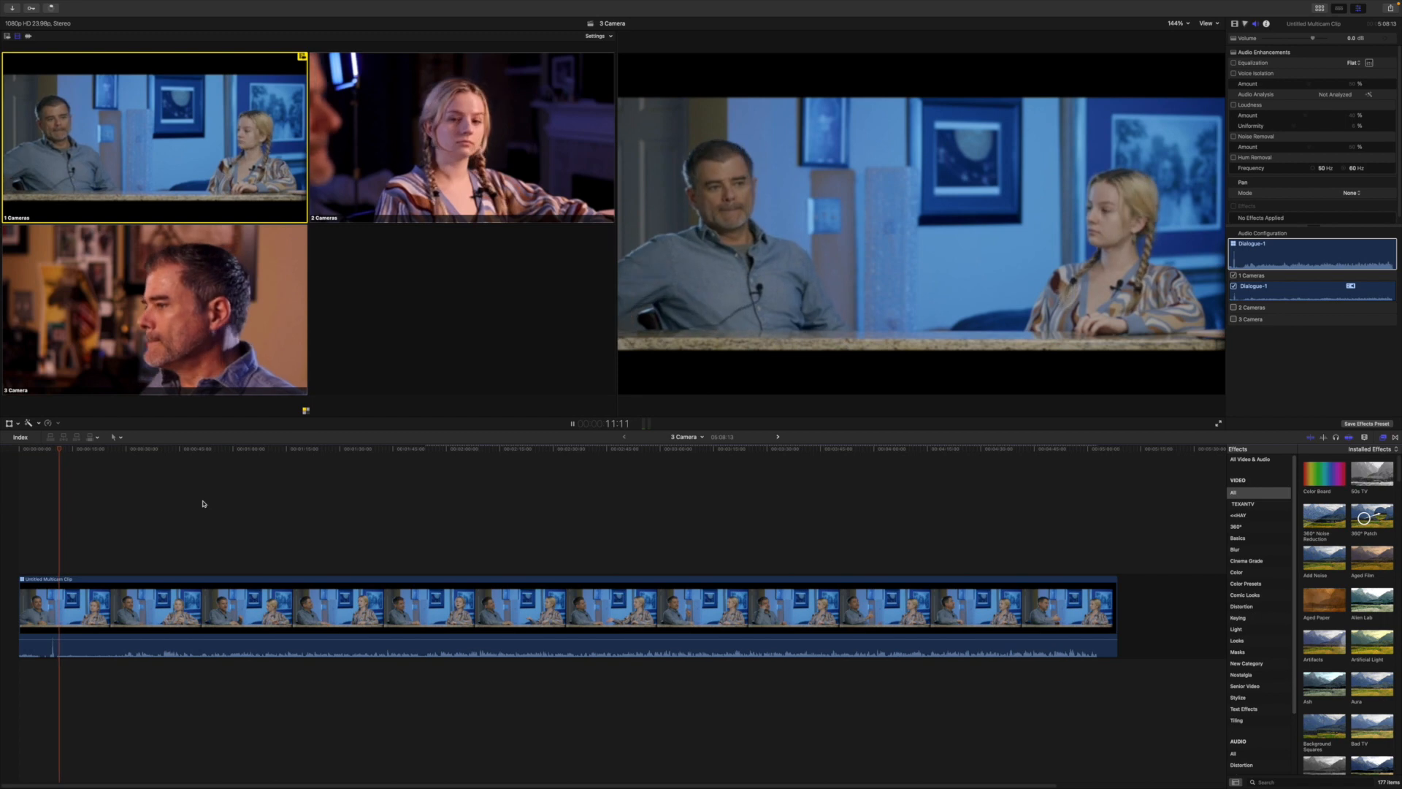
{"action": "key", "text": "space"}
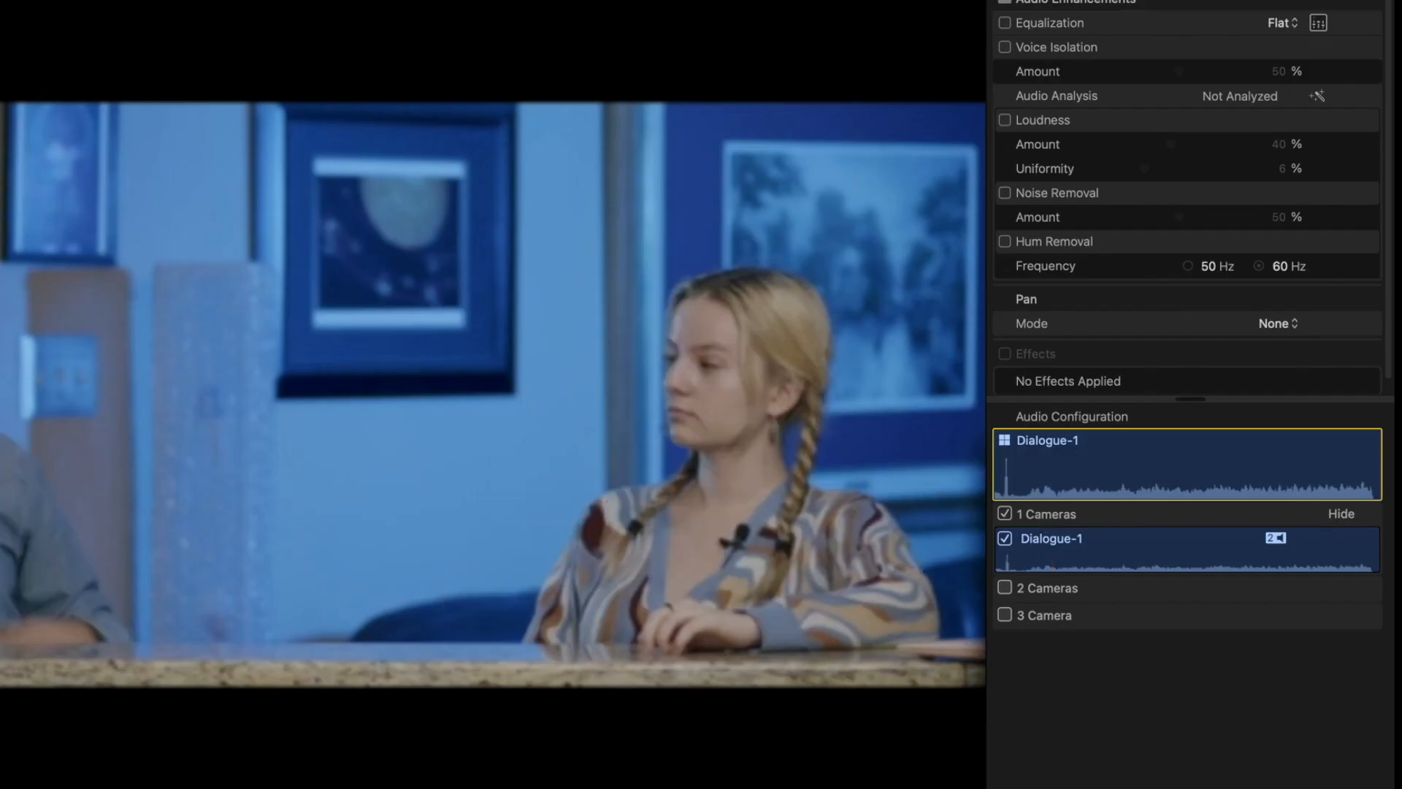
Switch the multicam clip's audio from 1 Cameras to 2 Cameras and play parts of the opening to check the sound.
{"action": "left_click", "coordinate": [1004, 588]}
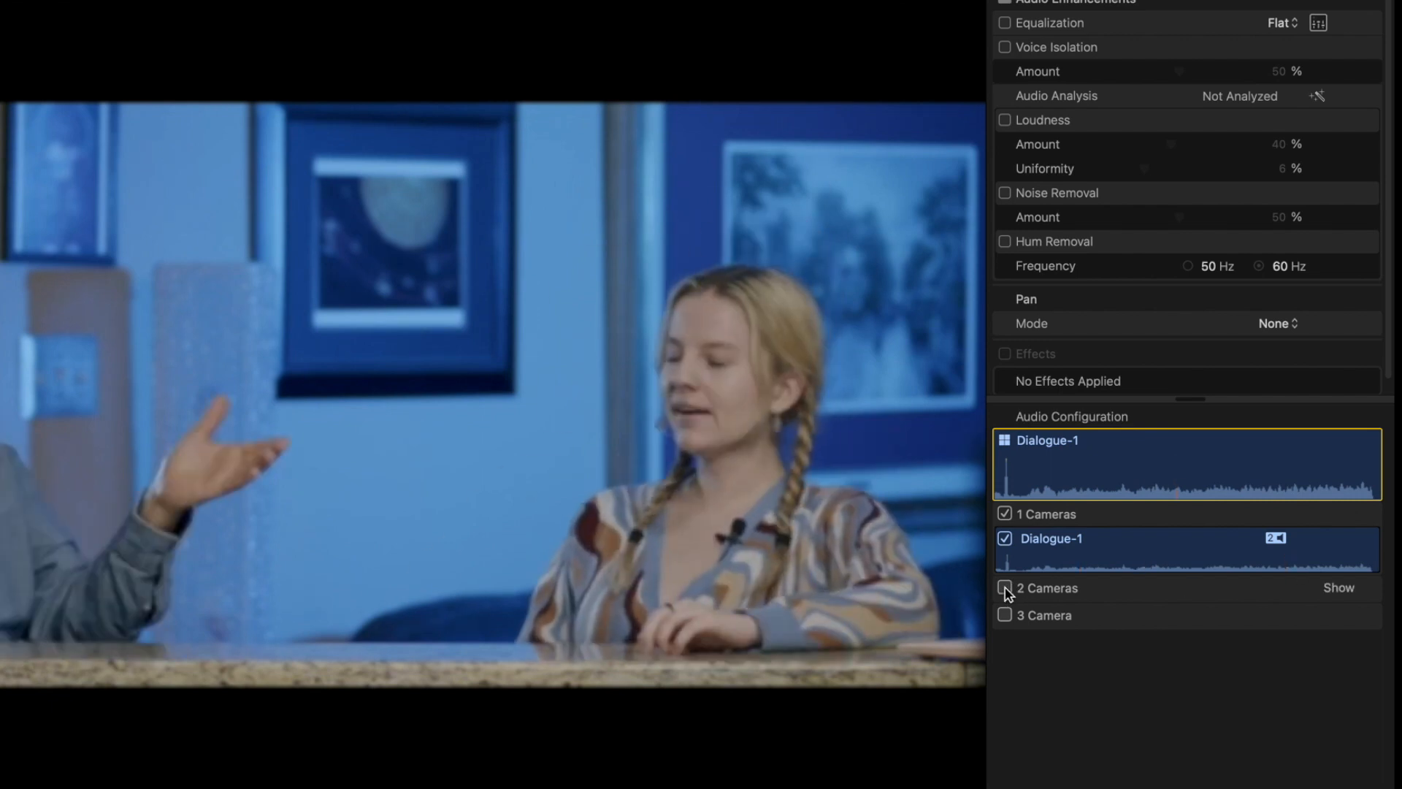
{"action": "left_click", "coordinate": [1004, 515]}
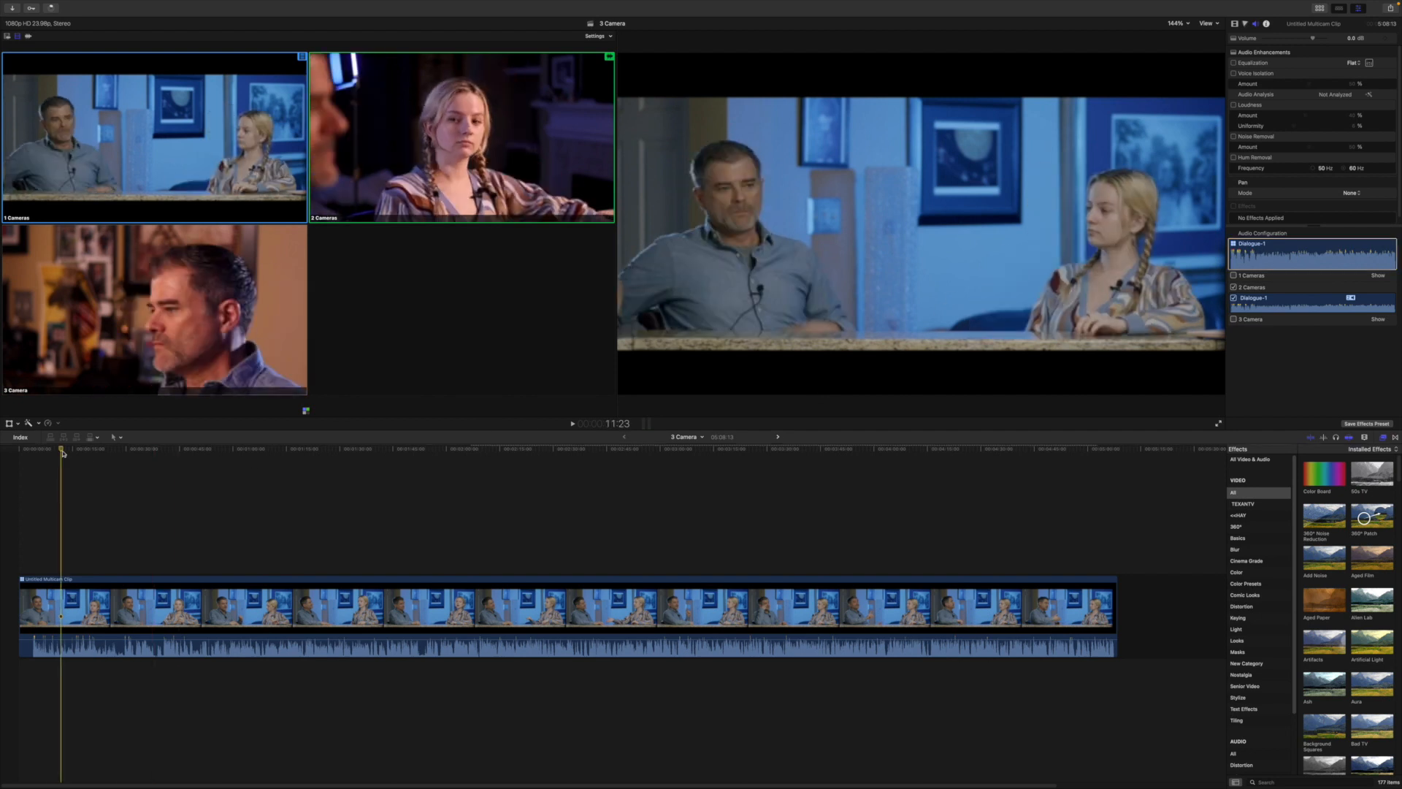
{"action": "key", "text": "space"}
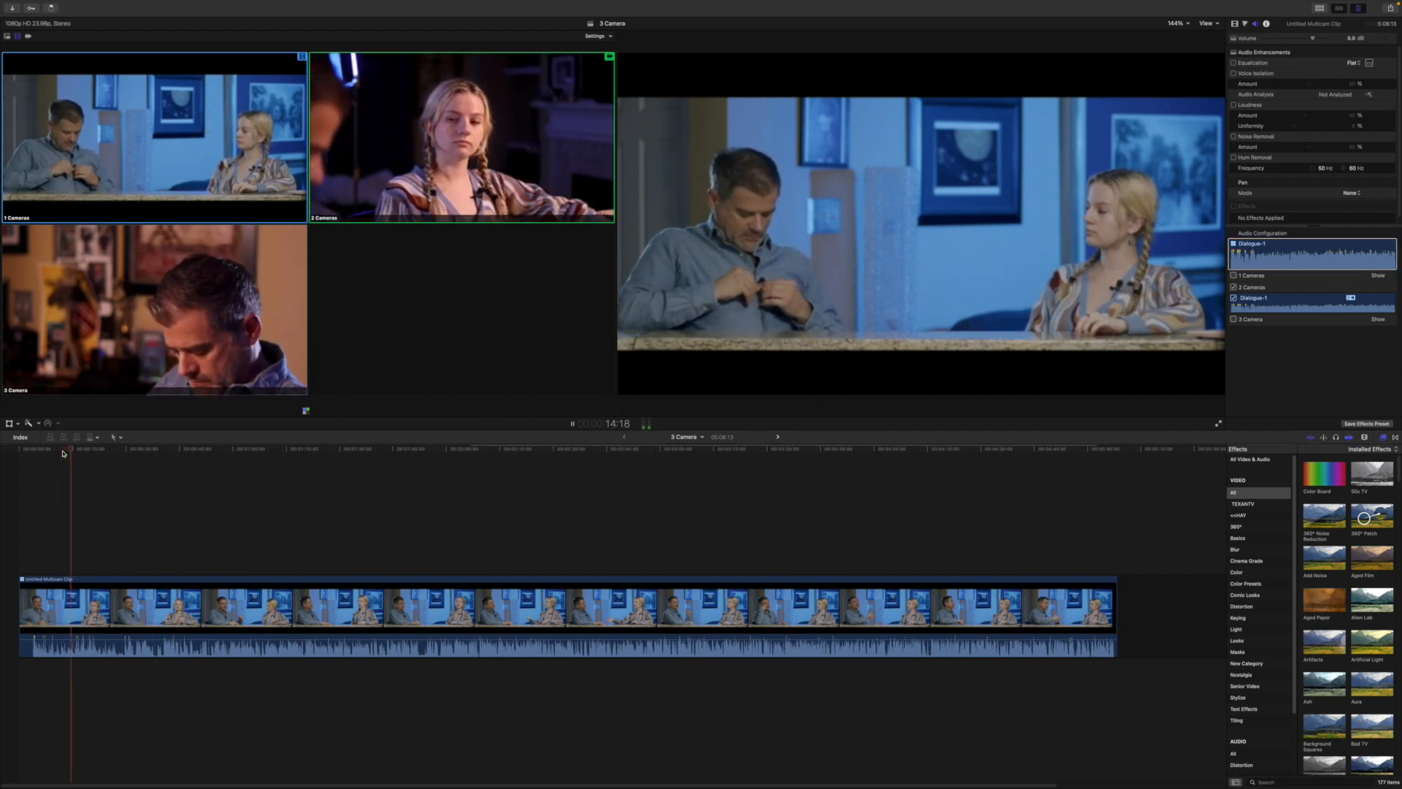
{"action": "left_click_drag", "start_coordinate": [78, 449], "coordinate": [122, 450]}
{"action": "key", "text": "space"}
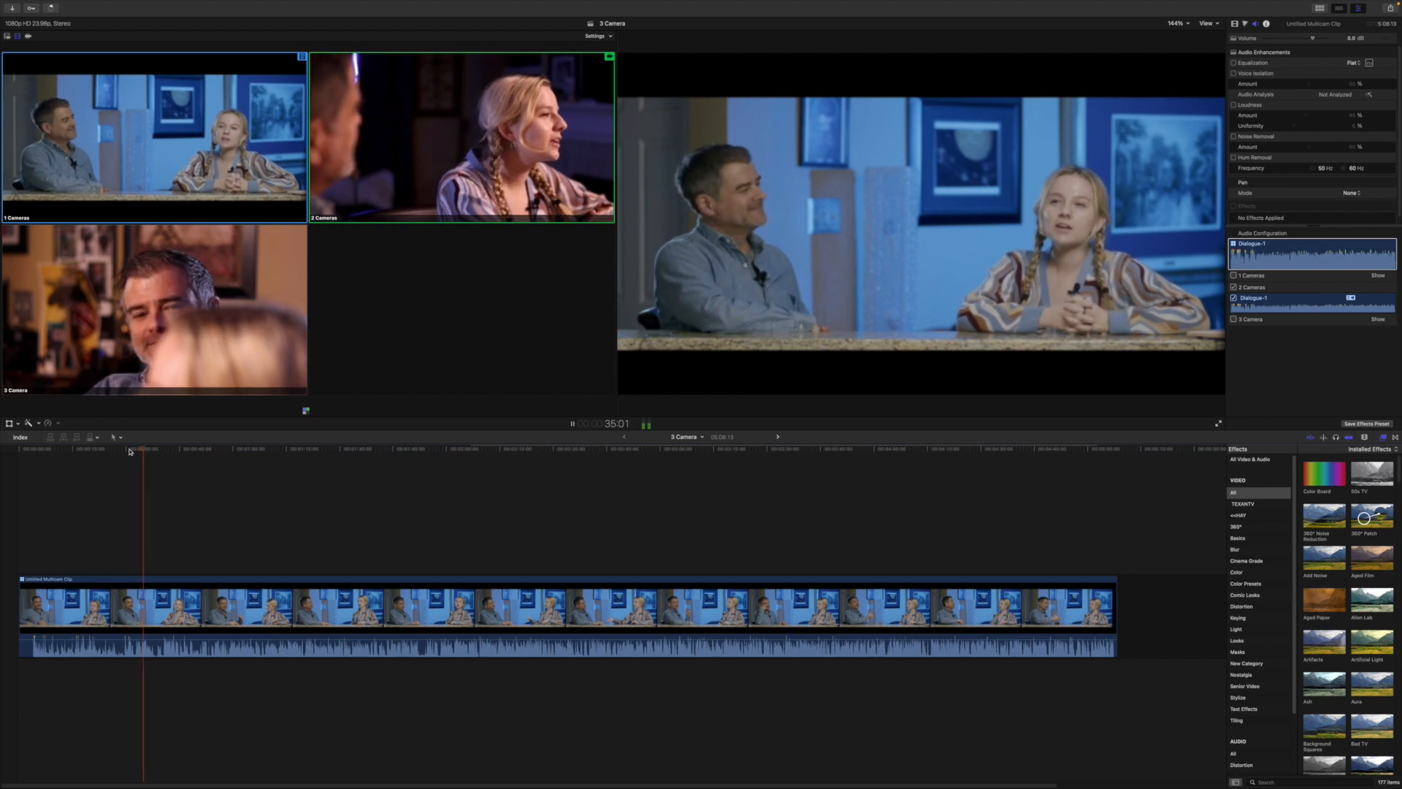
{"action": "key", "text": "space"}
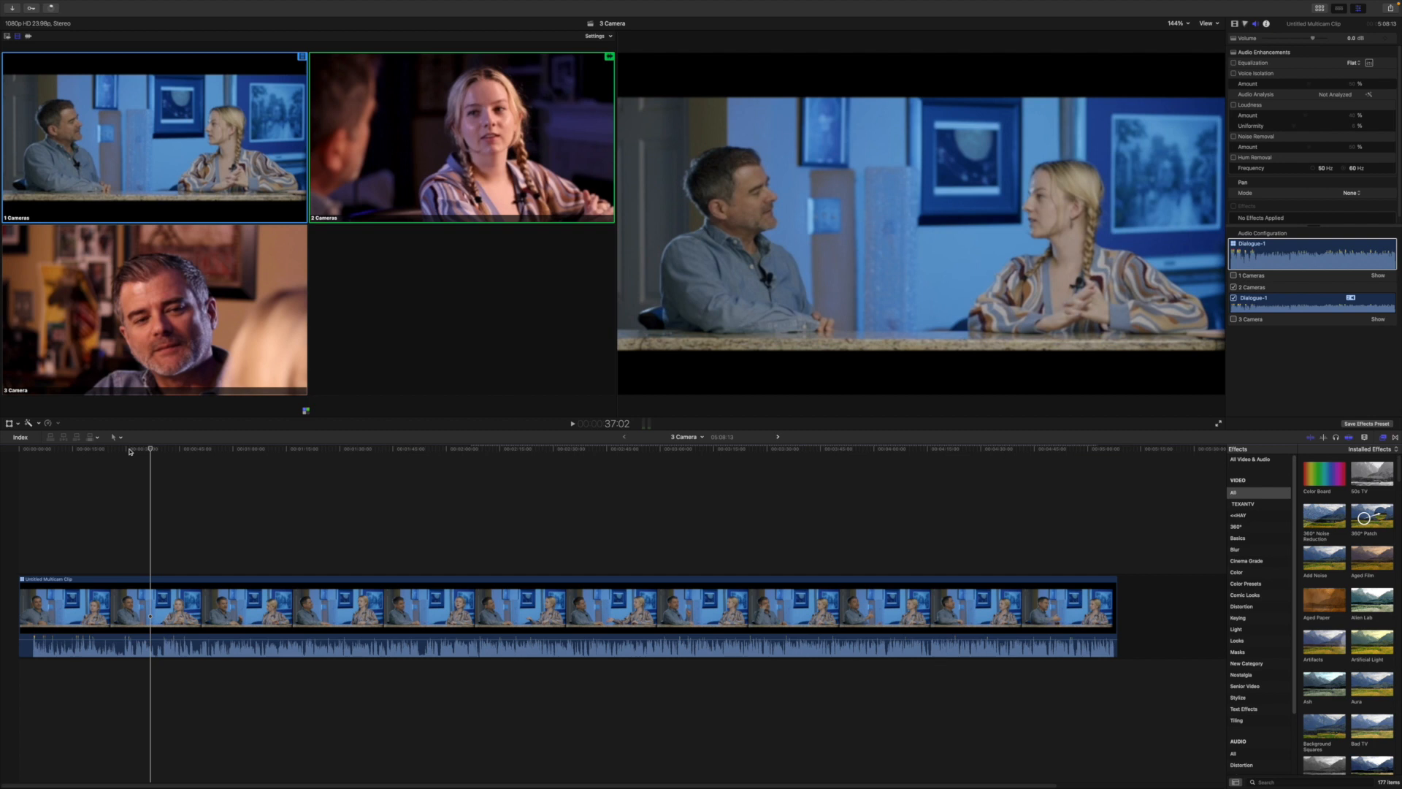
Trim about 40 seconds off the start of the multicam clip, playing the new opening to check it.
{"action": "left_click_drag", "start_coordinate": [21, 588], "coordinate": [153, 582]}
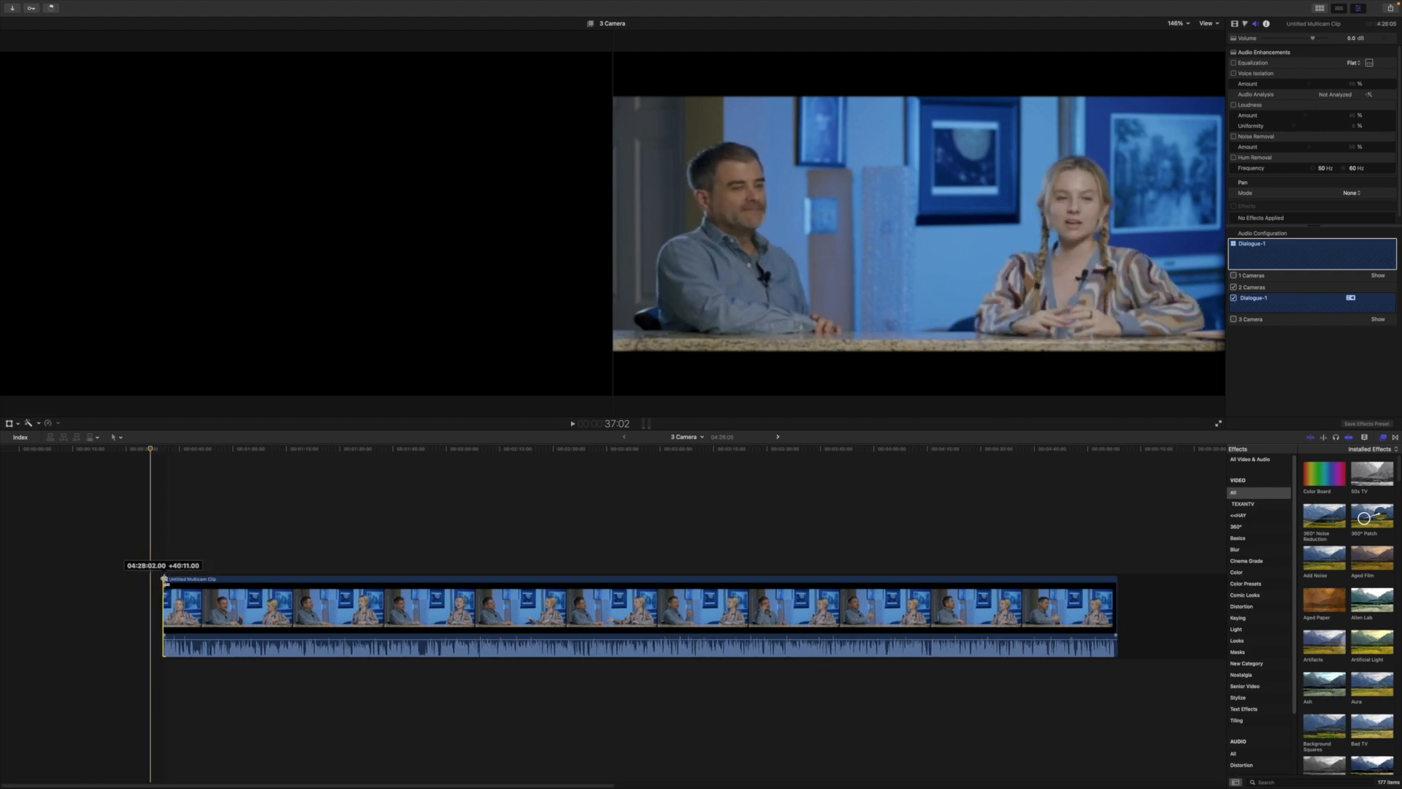
{"action": "left_click_drag", "start_coordinate": [152, 582], "coordinate": [153, 582]}
{"action": "key", "text": "space"}
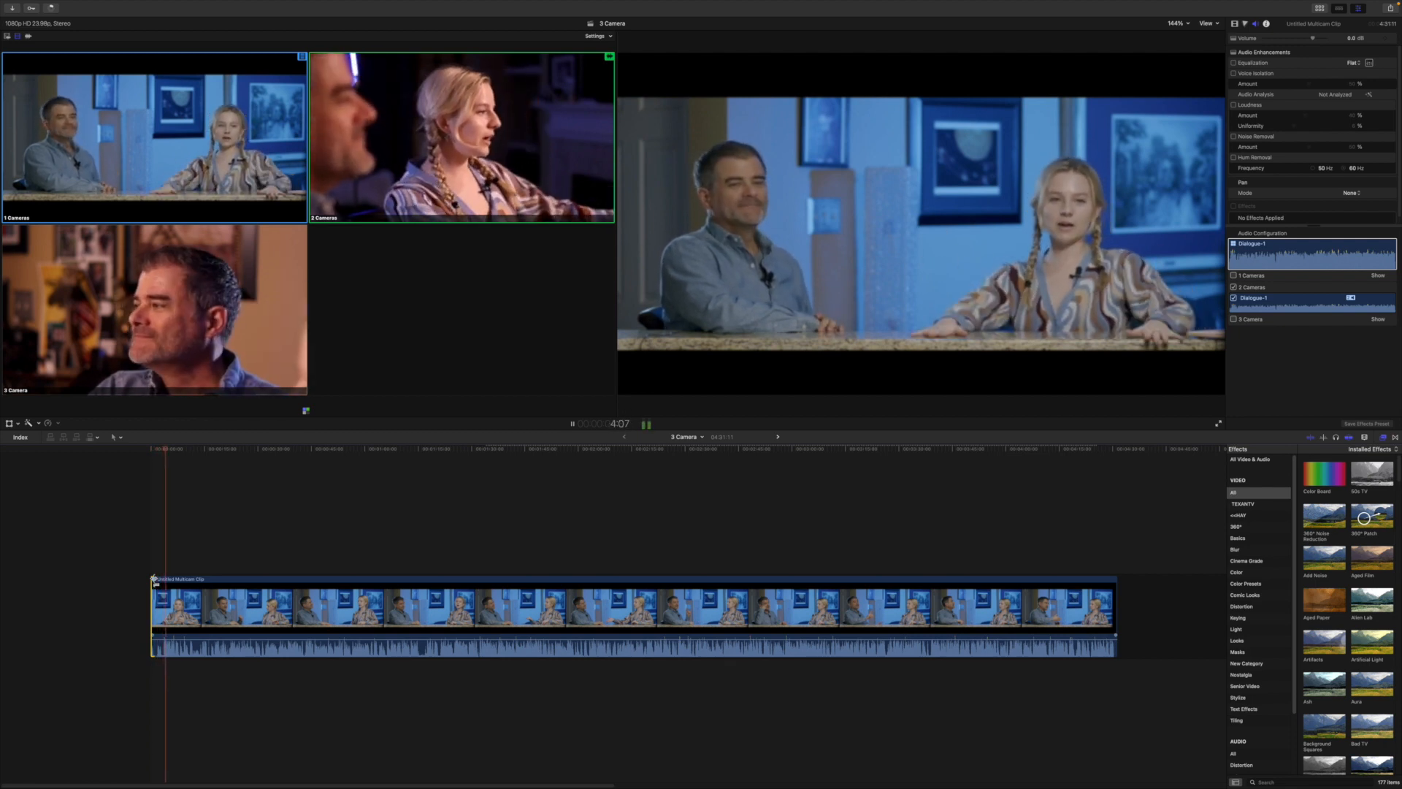
{"action": "key", "text": "shift+z"}
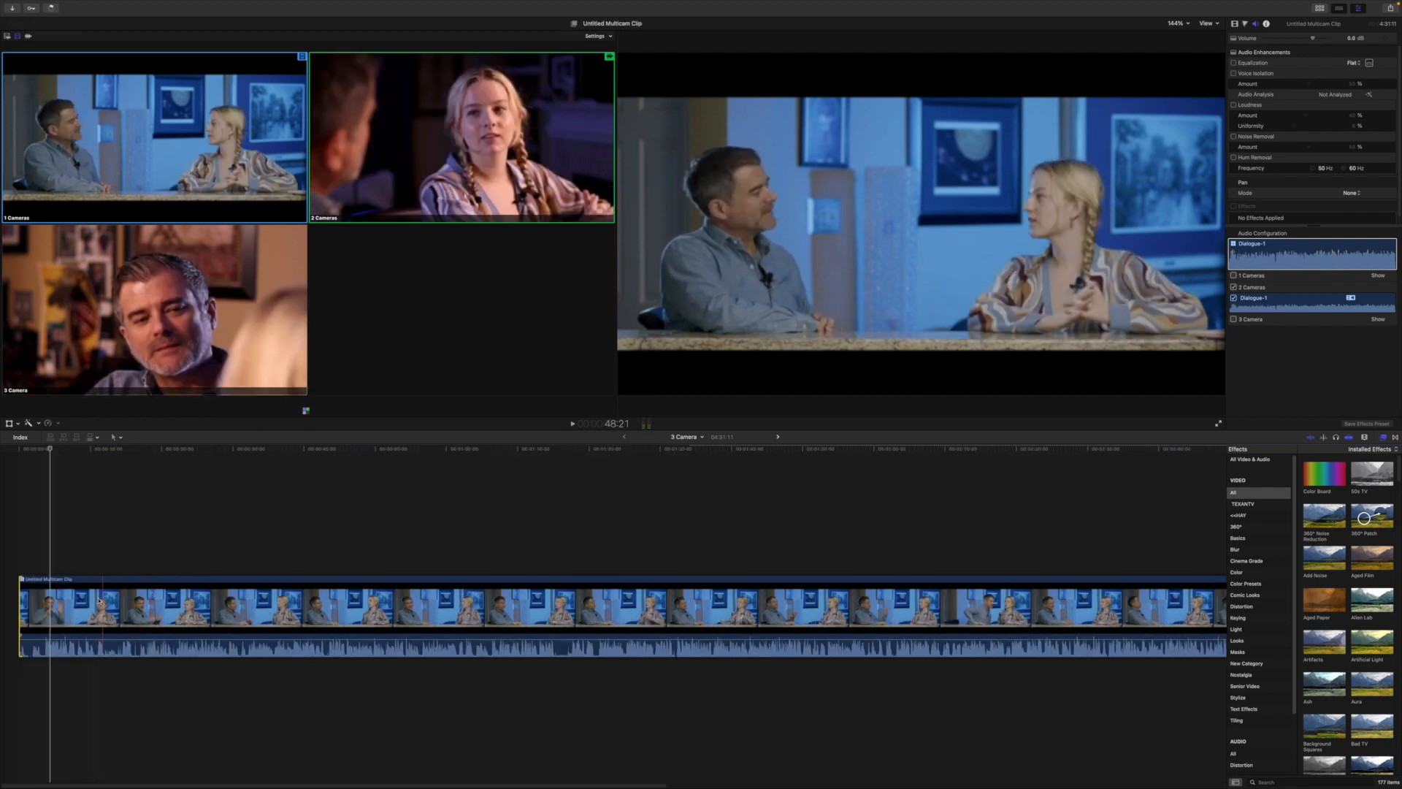
{"action": "left_click_drag", "start_coordinate": [22, 619], "coordinate": [39, 617]}
Play the project and cut live between angles in this order: 3 Camera, 2 Cameras, 1 Cameras, 3 Camera.
{"action": "key", "text": "slash"}
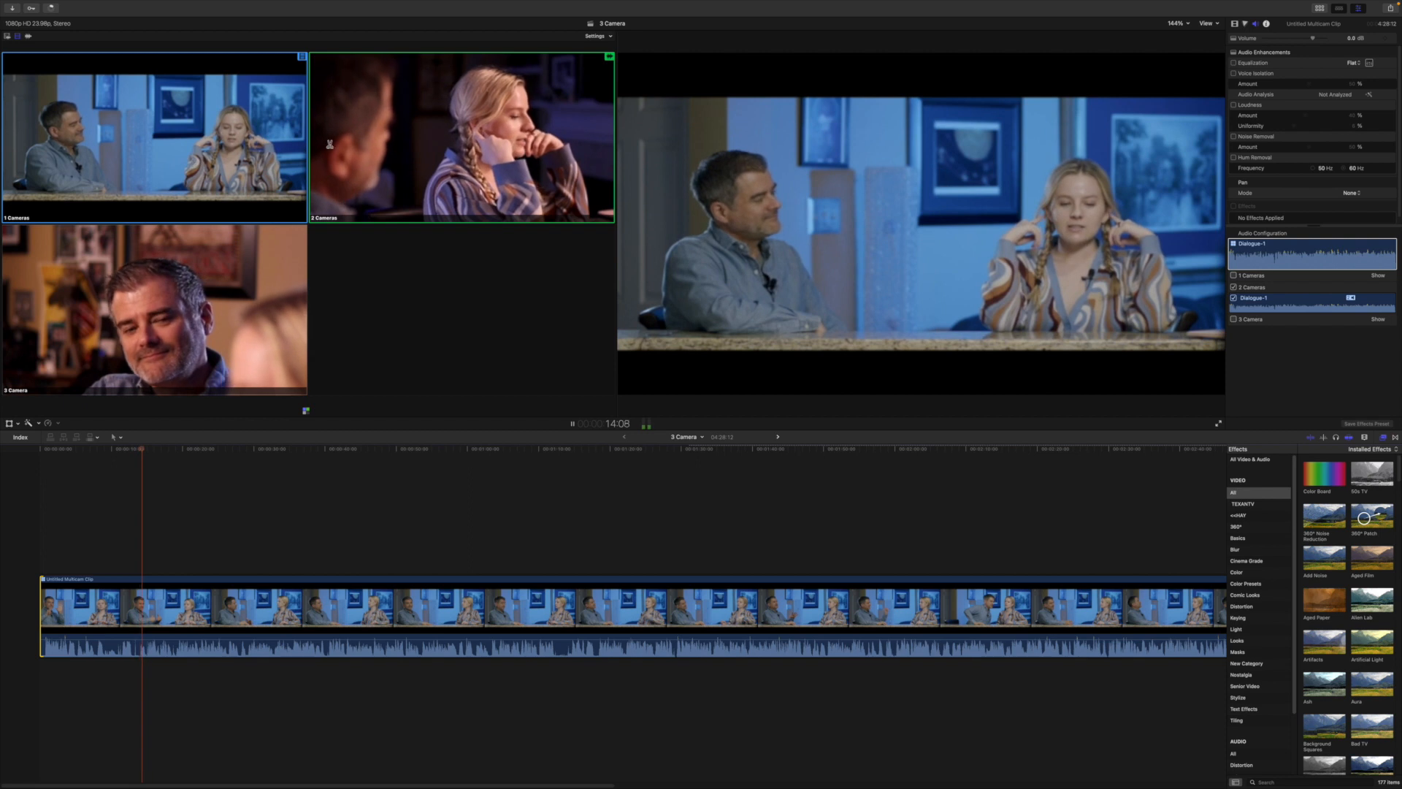
{"action": "left_click", "coordinate": [187, 280]}
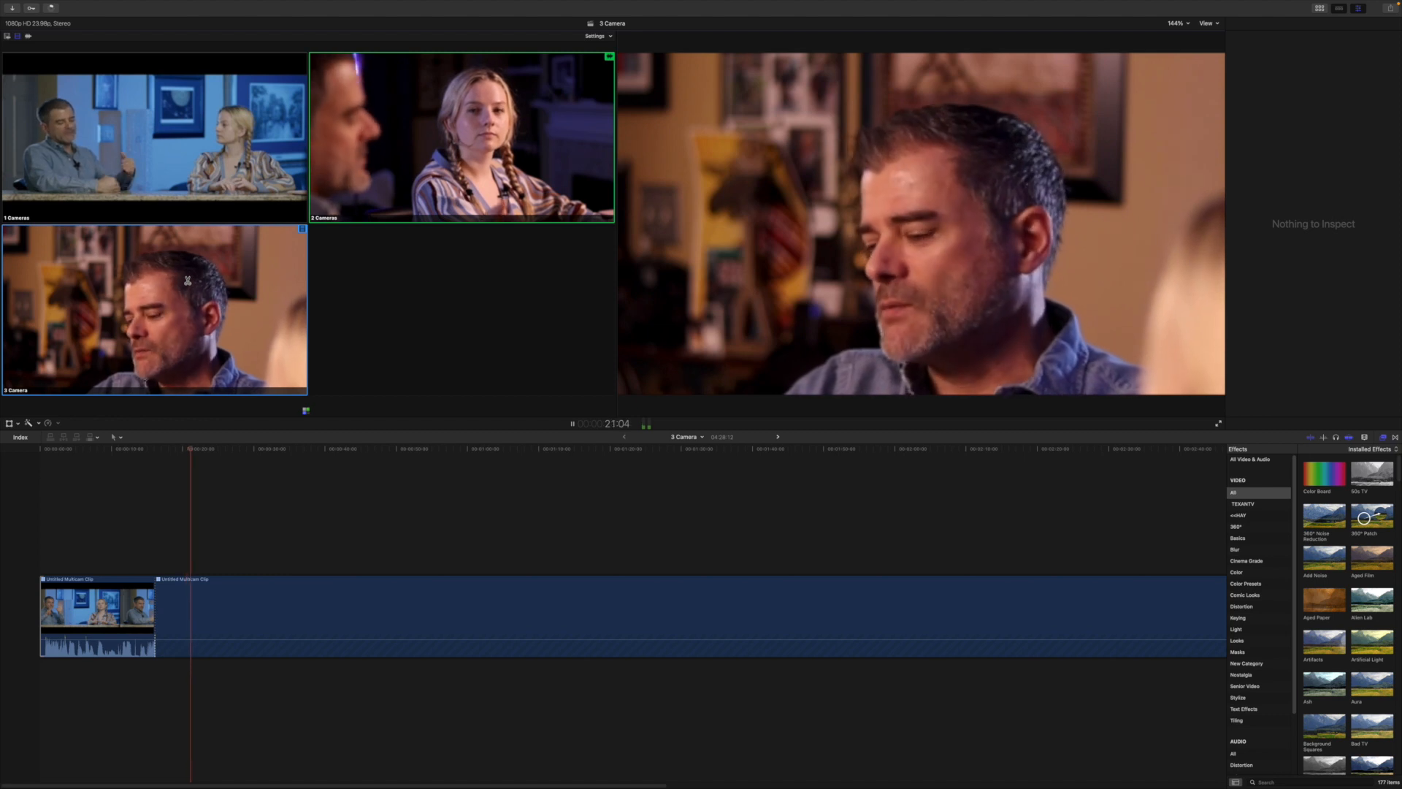
{"action": "left_click", "coordinate": [470, 146]}
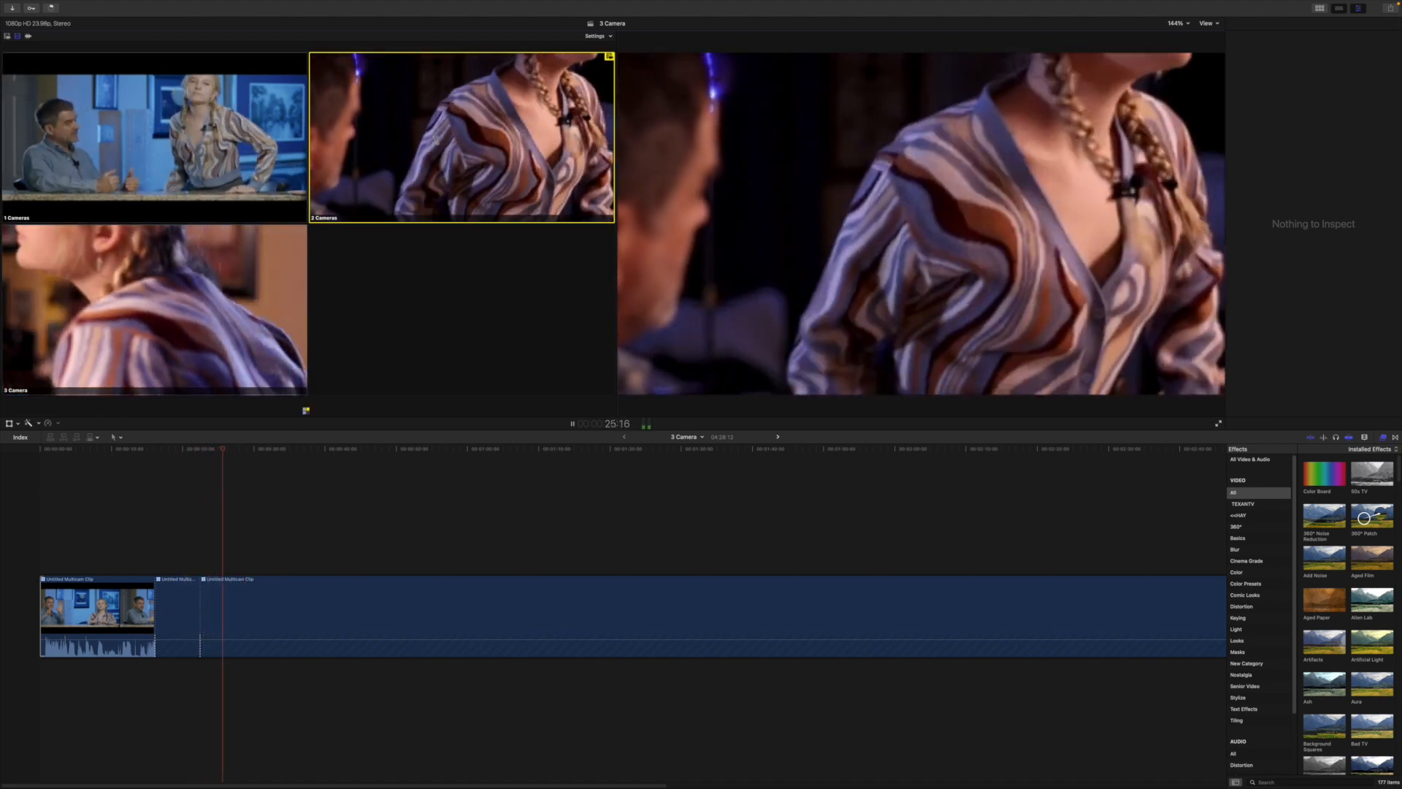
{"action": "left_click", "coordinate": [212, 141]}
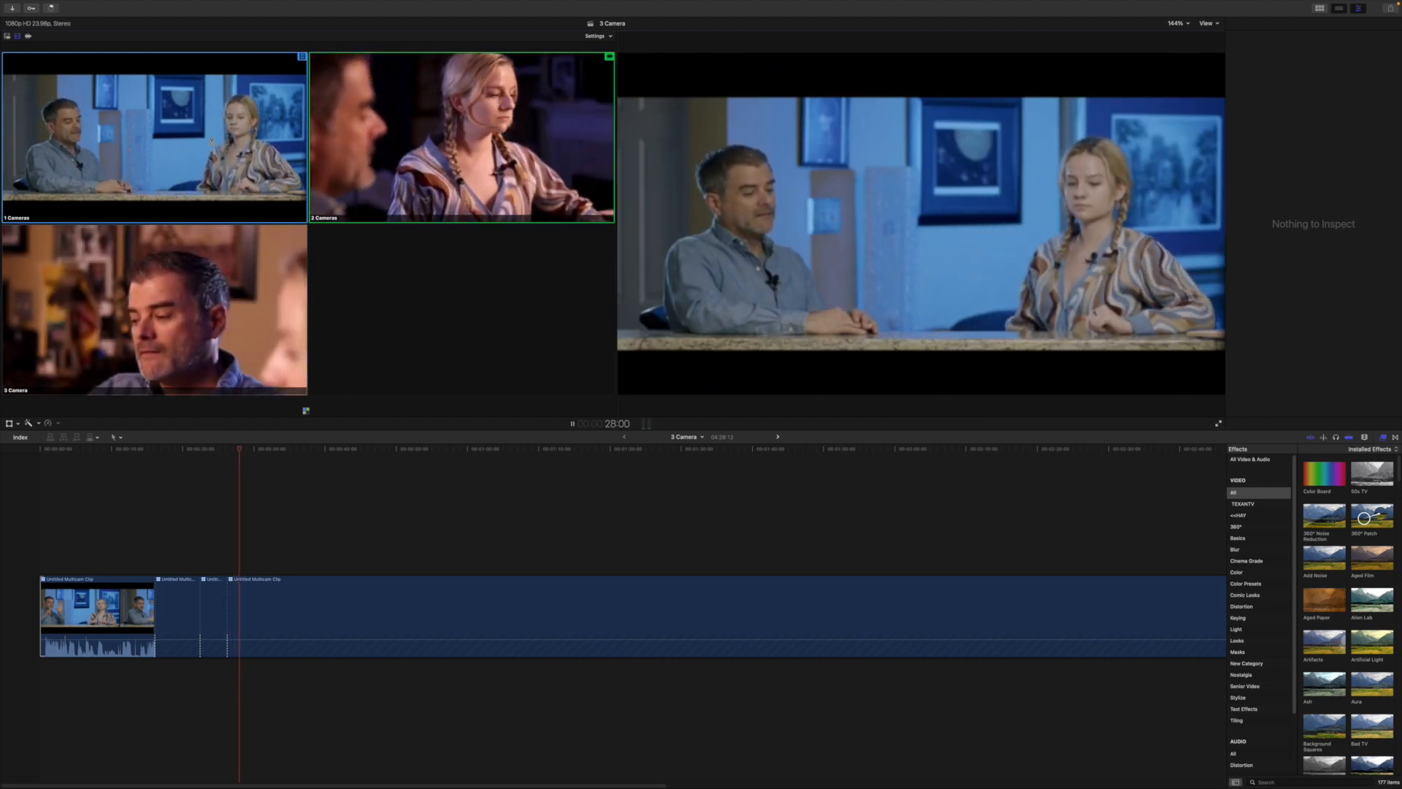
{"action": "left_click", "coordinate": [160, 290]}
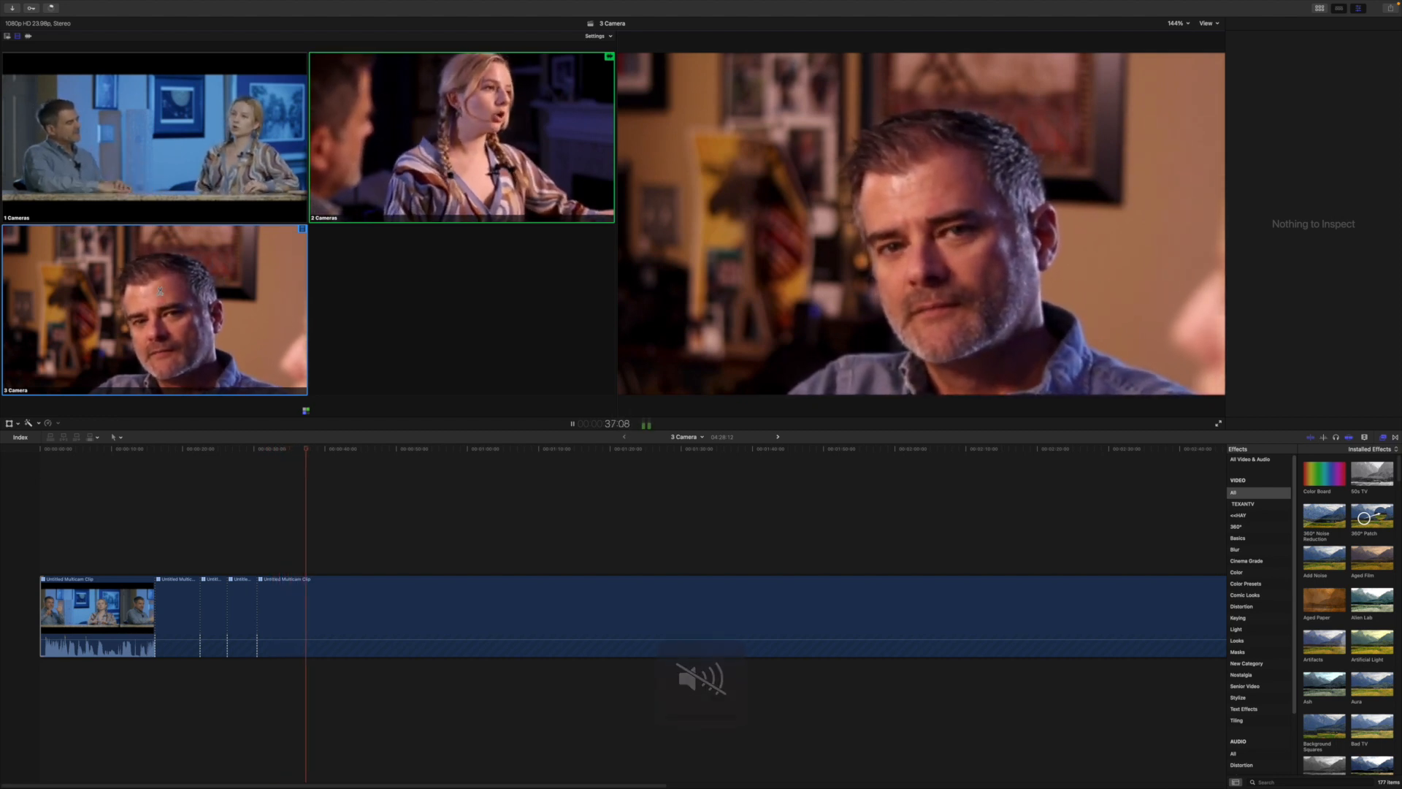
Continue the live cut through 2 Cameras, 3 Camera, 1 Cameras, 2 Cameras, 3 Camera and 1 Cameras, and stop playback.
{"action": "key", "text": "2"}
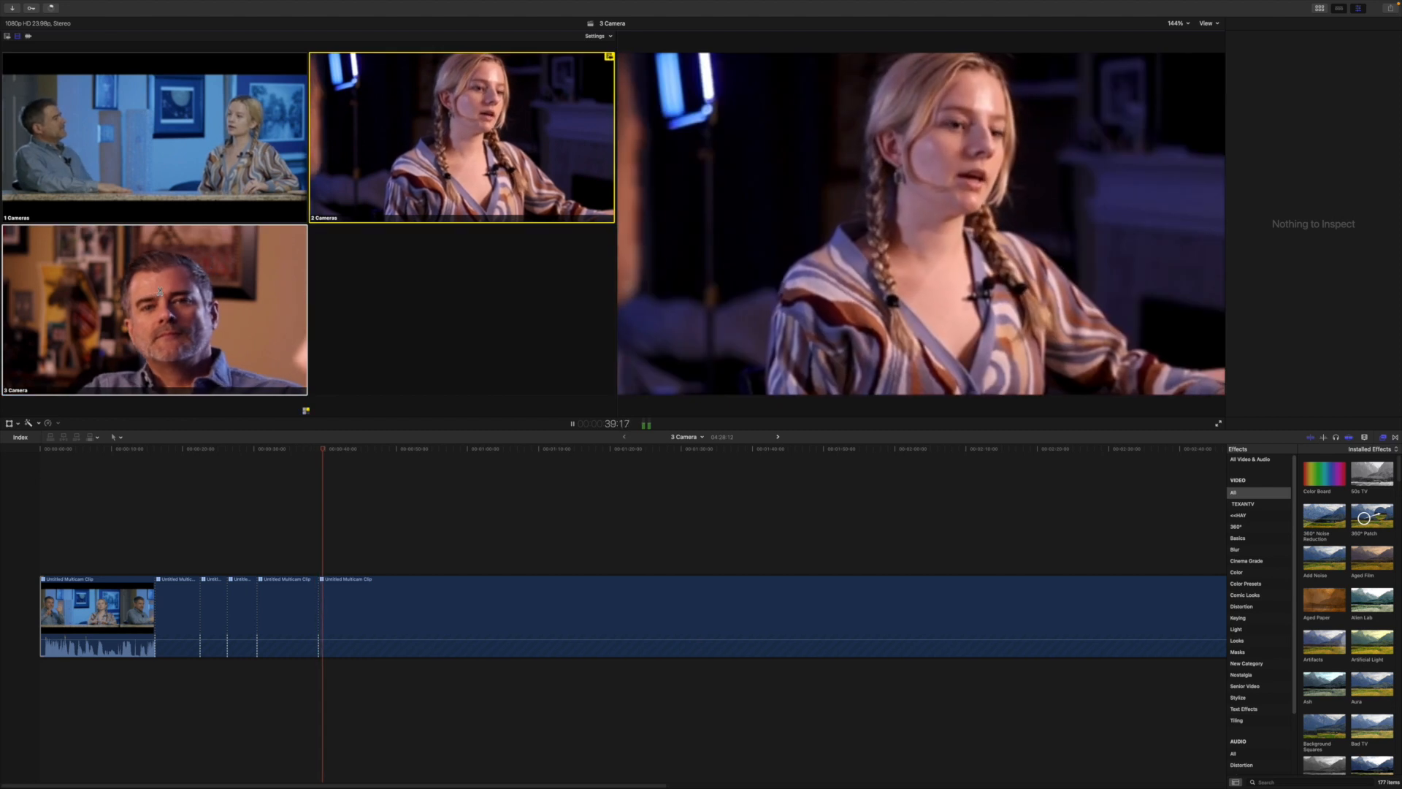
{"action": "key", "text": "3"}
{"action": "key", "text": "1"}
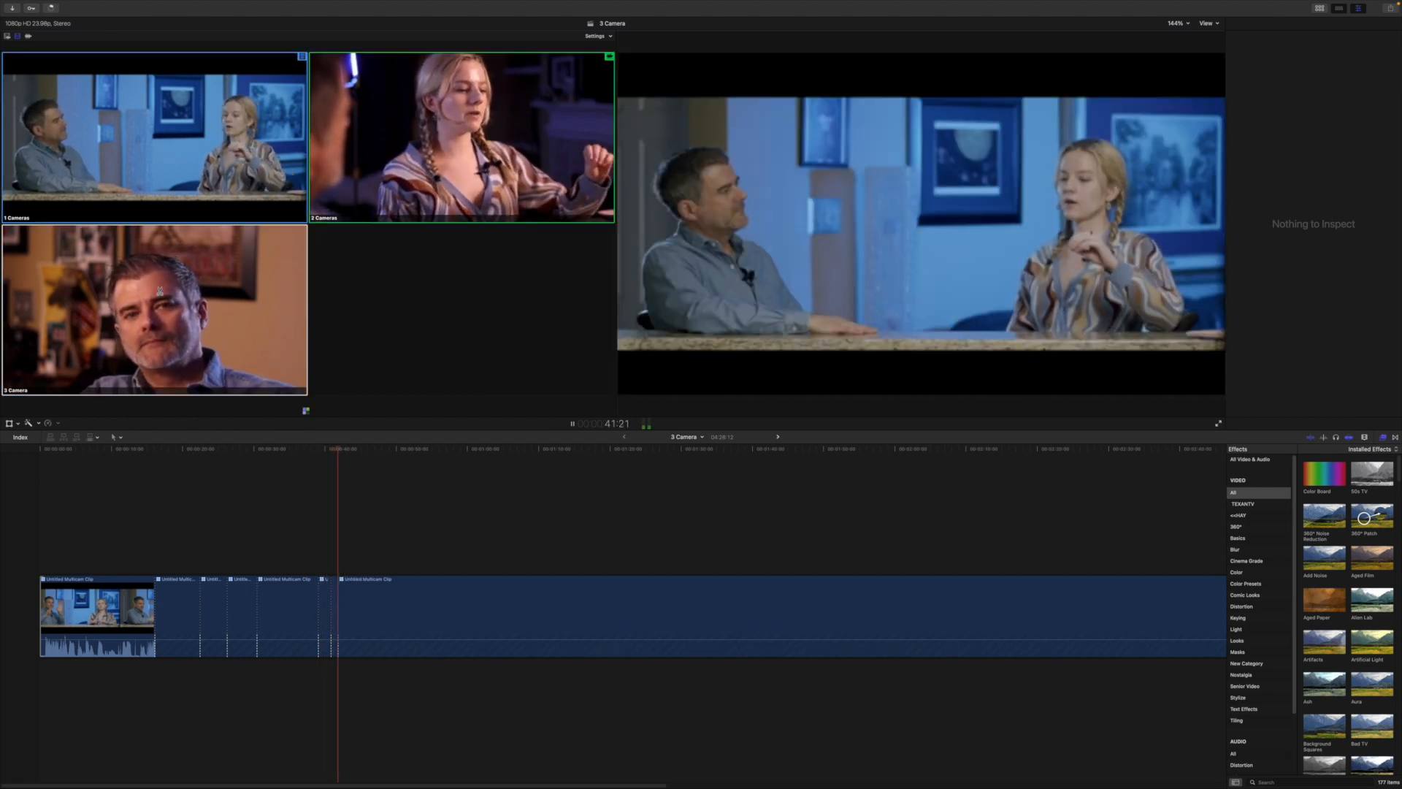
{"action": "key", "text": "2"}
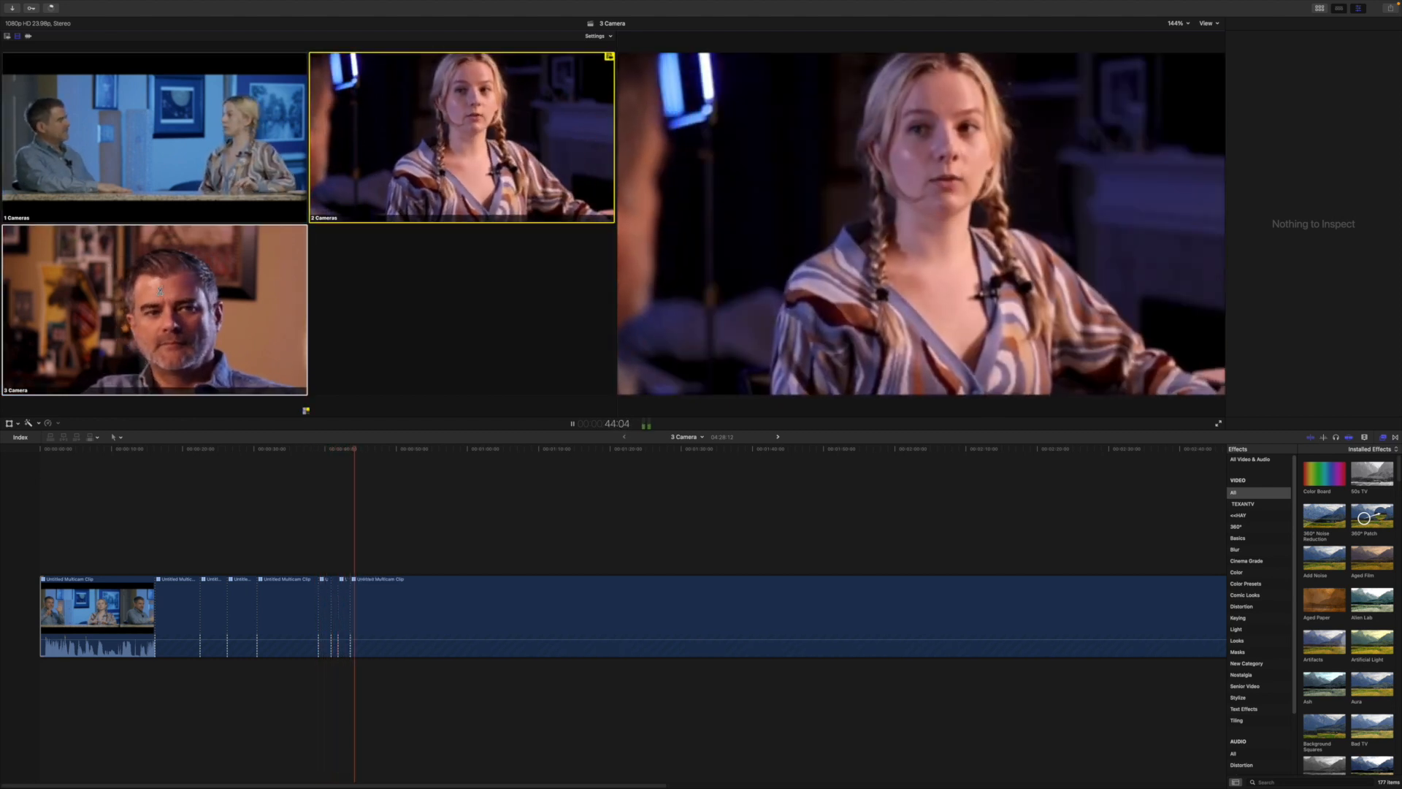
{"action": "key", "text": "alt+3"}
{"action": "key", "text": "alt+1"}
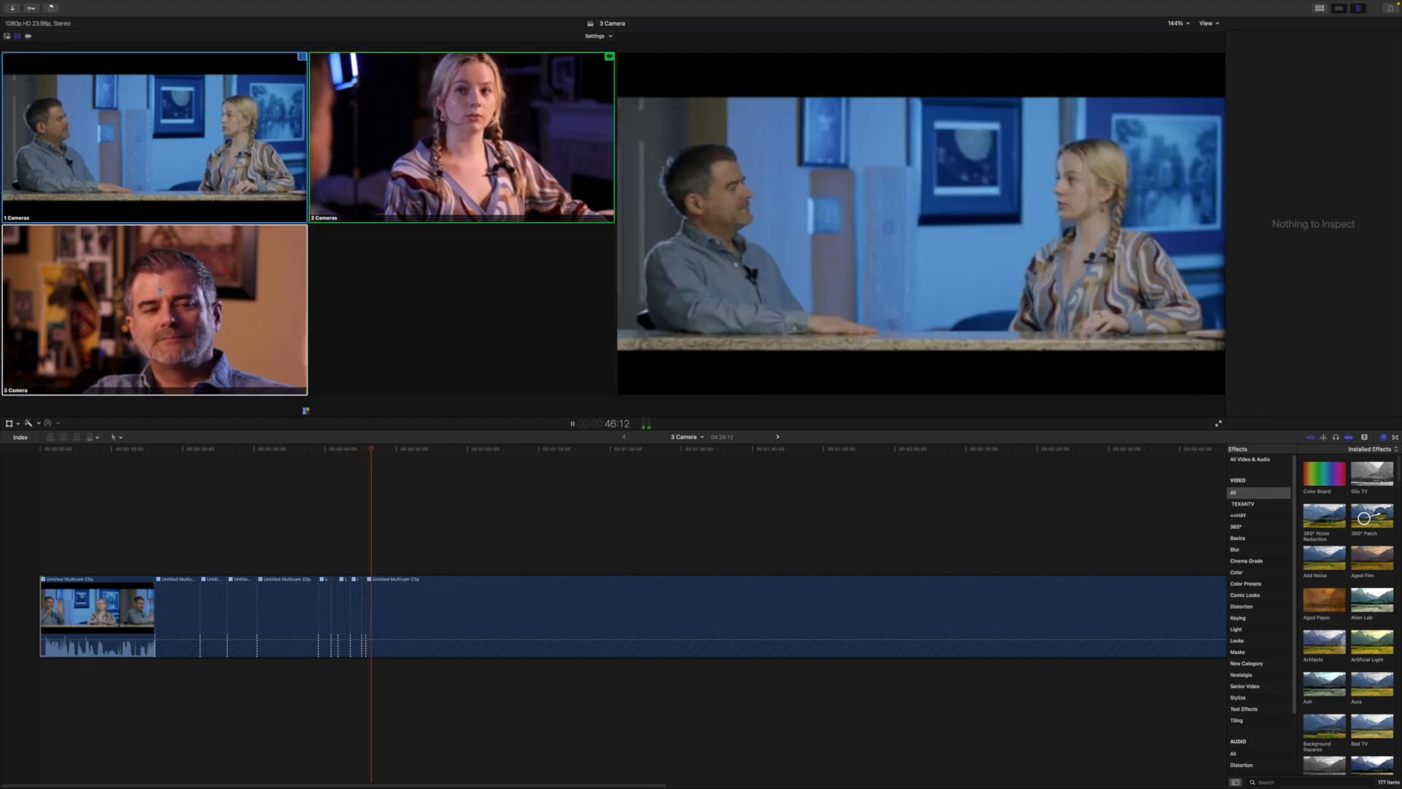
{"action": "key", "text": "space"}
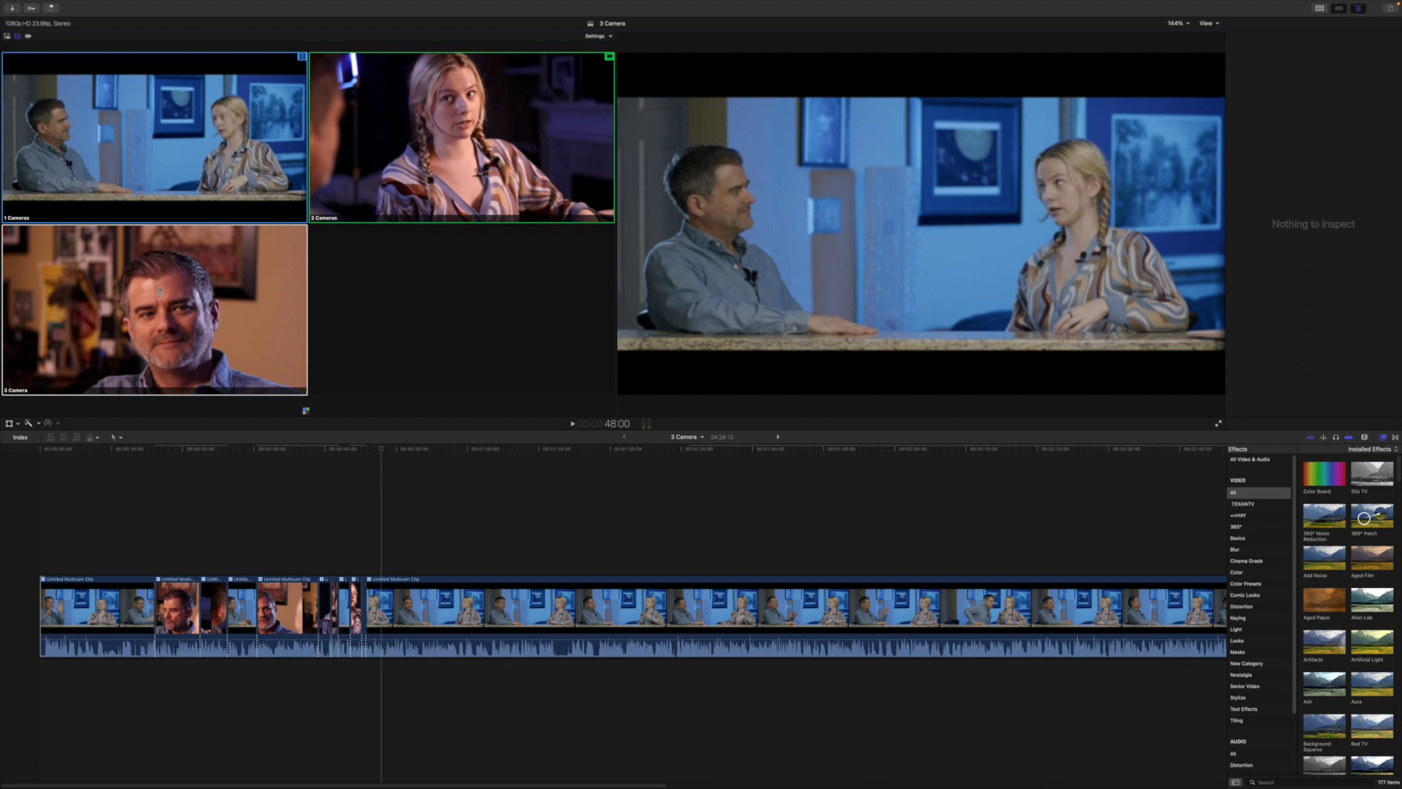
Switch the segment at the playhead to the 3 Camera angle without adding a cut, and fit the picture to the viewer.
{"action": "left_click", "coordinate": [160, 290], "text": "alt"}
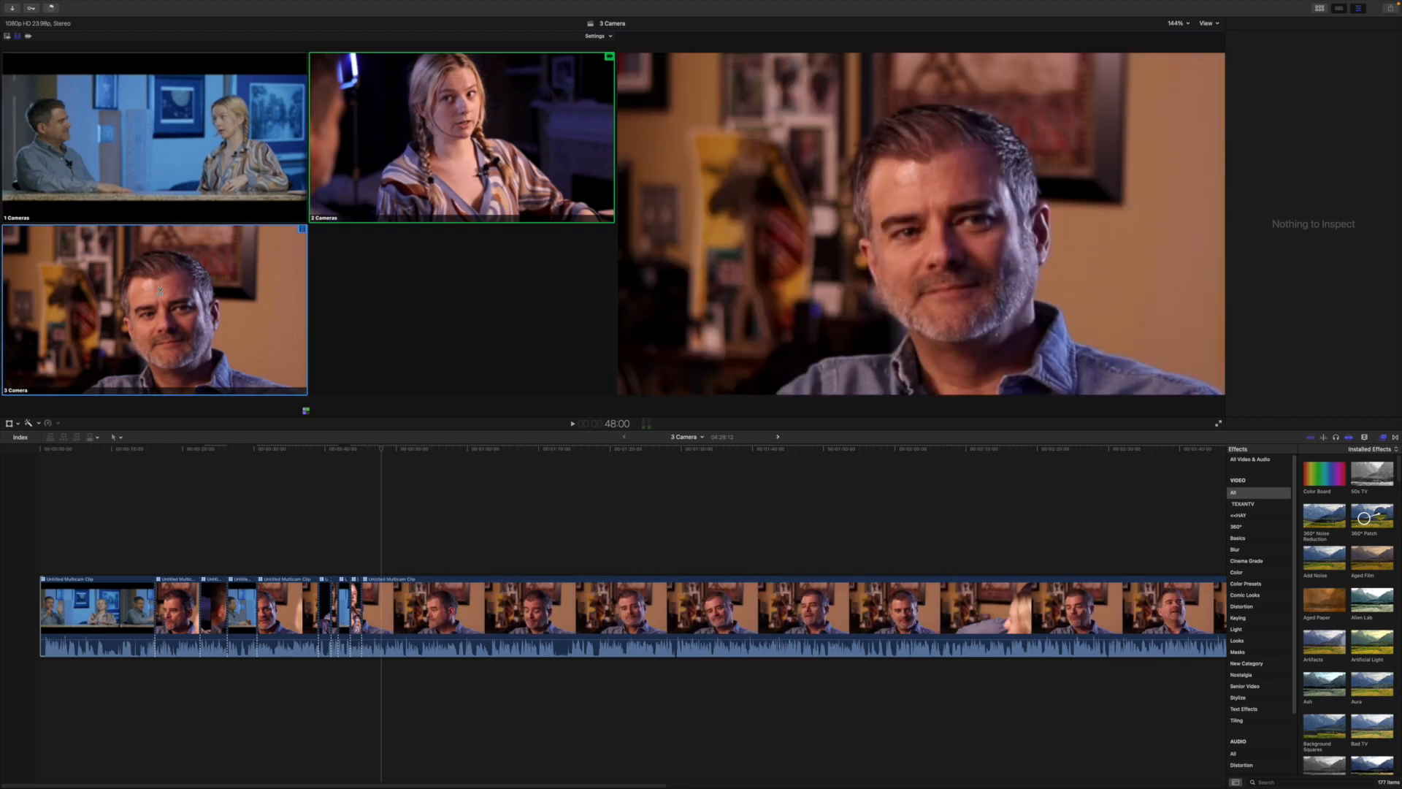
{"action": "key", "text": "super+equal"}
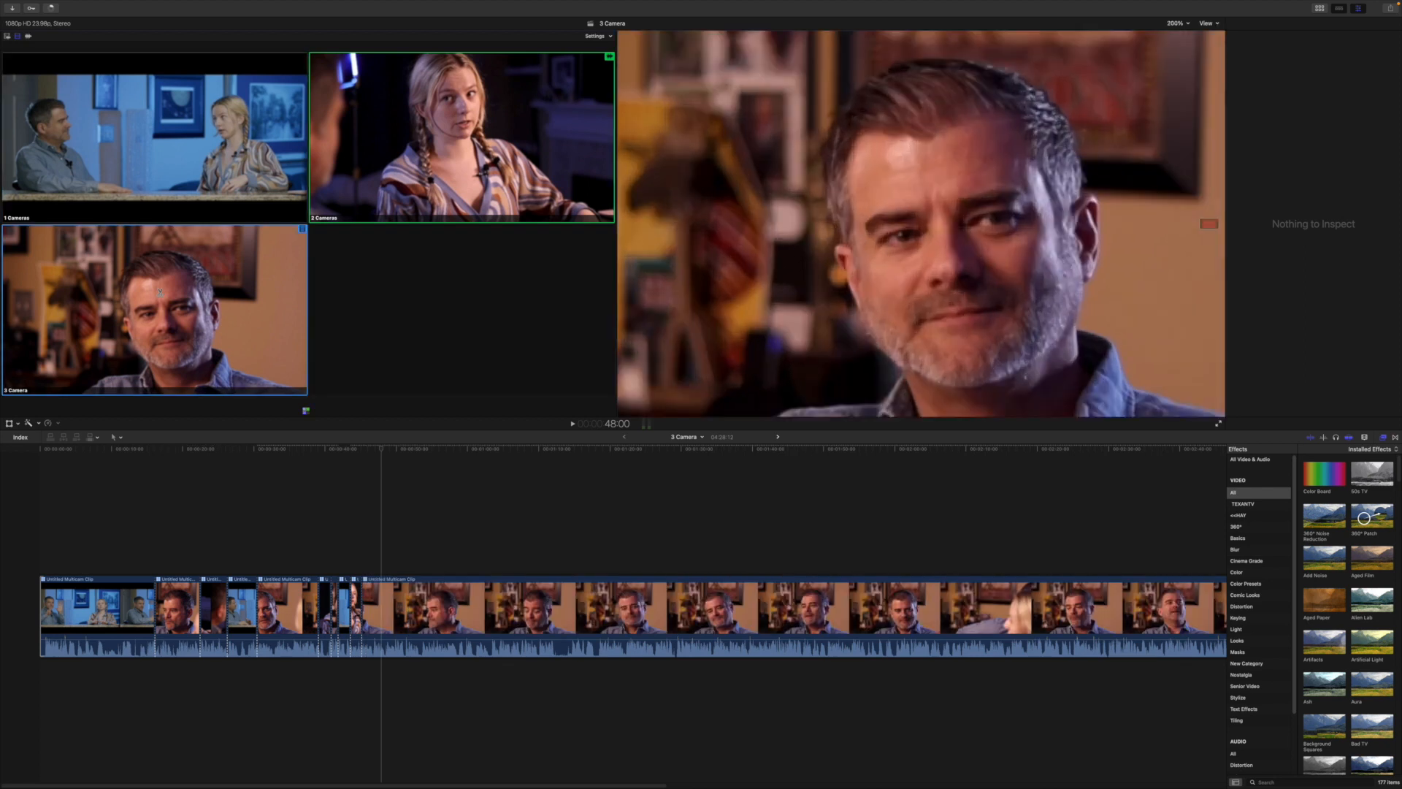
{"action": "left_click", "coordinate": [1186, 24]}
{"action": "left_click", "coordinate": [1184, 33]}
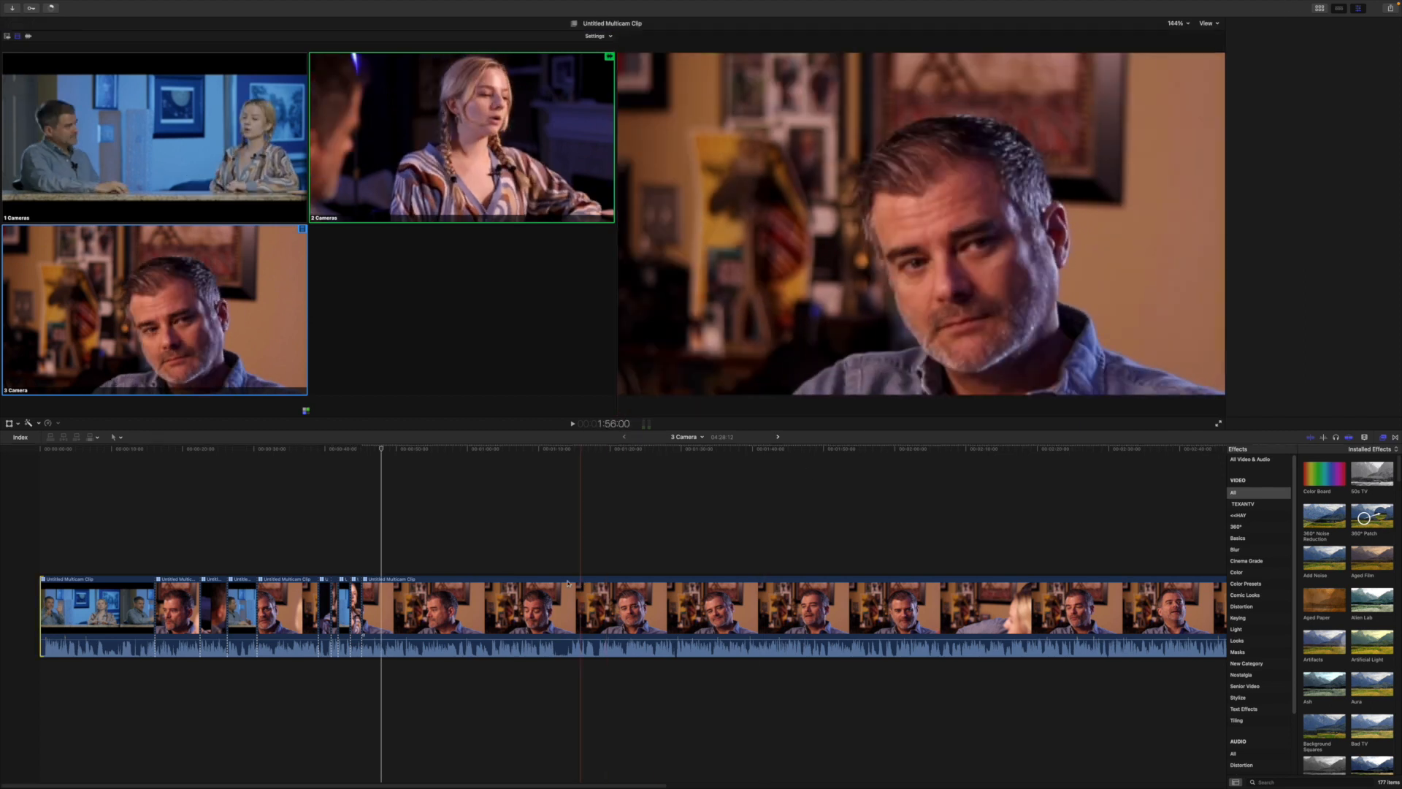
Roll the edit between the last 2 Cameras shot and the following 3 Camera shot slightly later in the timeline.
{"action": "left_click", "coordinate": [377, 595]}
{"action": "key", "text": "super+equal"}
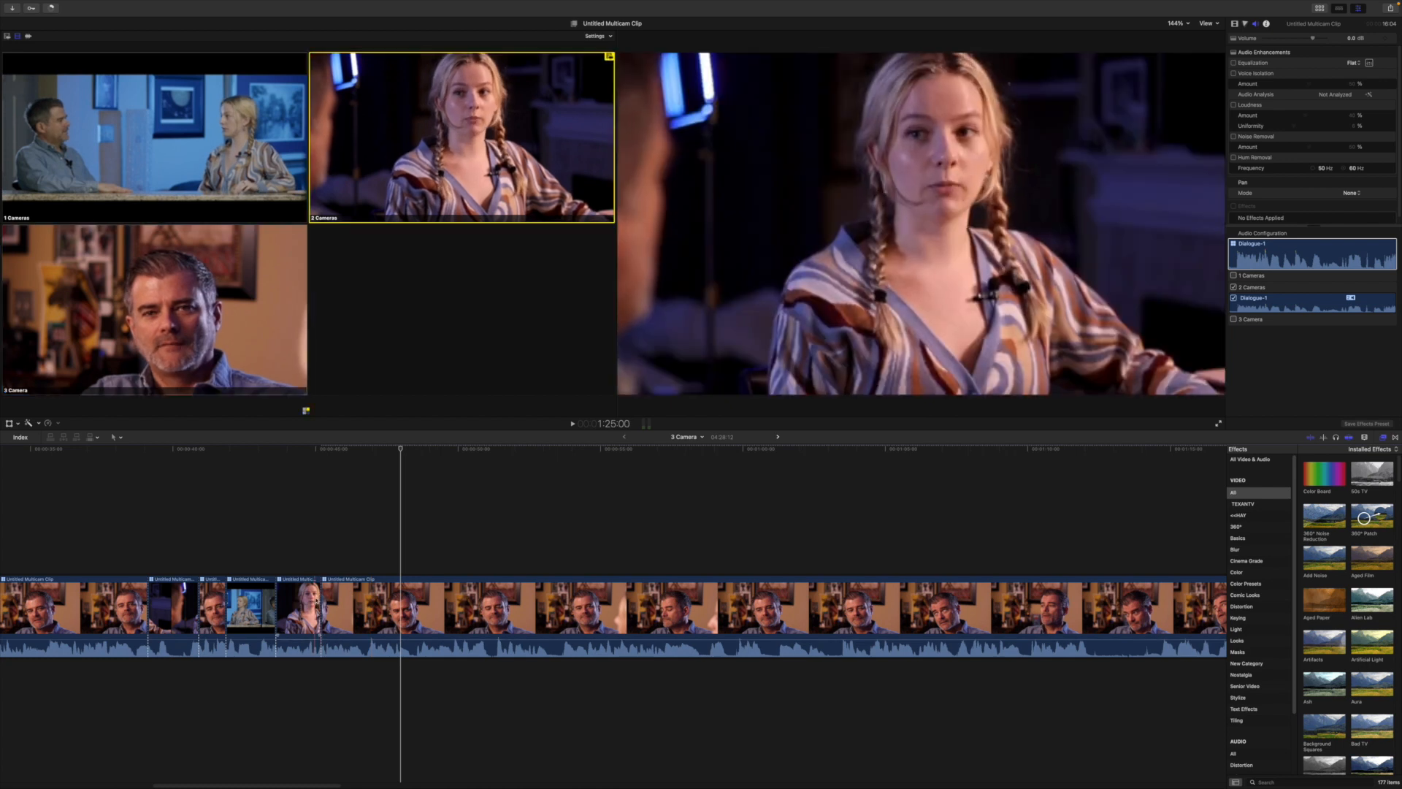
{"action": "left_click_drag", "start_coordinate": [322, 601], "coordinate": [277, 606]}
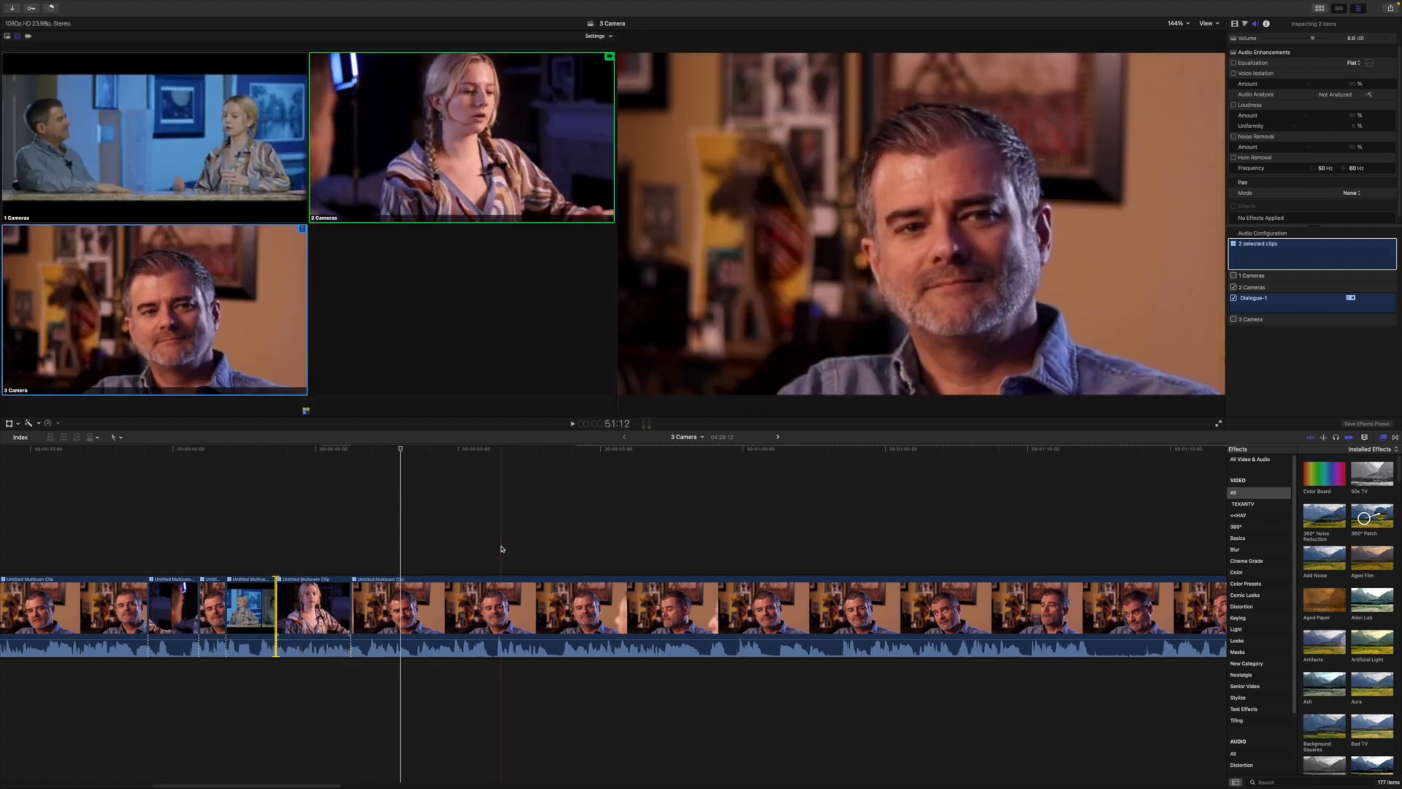
Play on from the last 3 Camera shot, cut live to 1 Cameras, 2 Cameras, 3 Camera and 2 Cameras, and stop playback.
{"action": "left_click", "coordinate": [471, 466]}
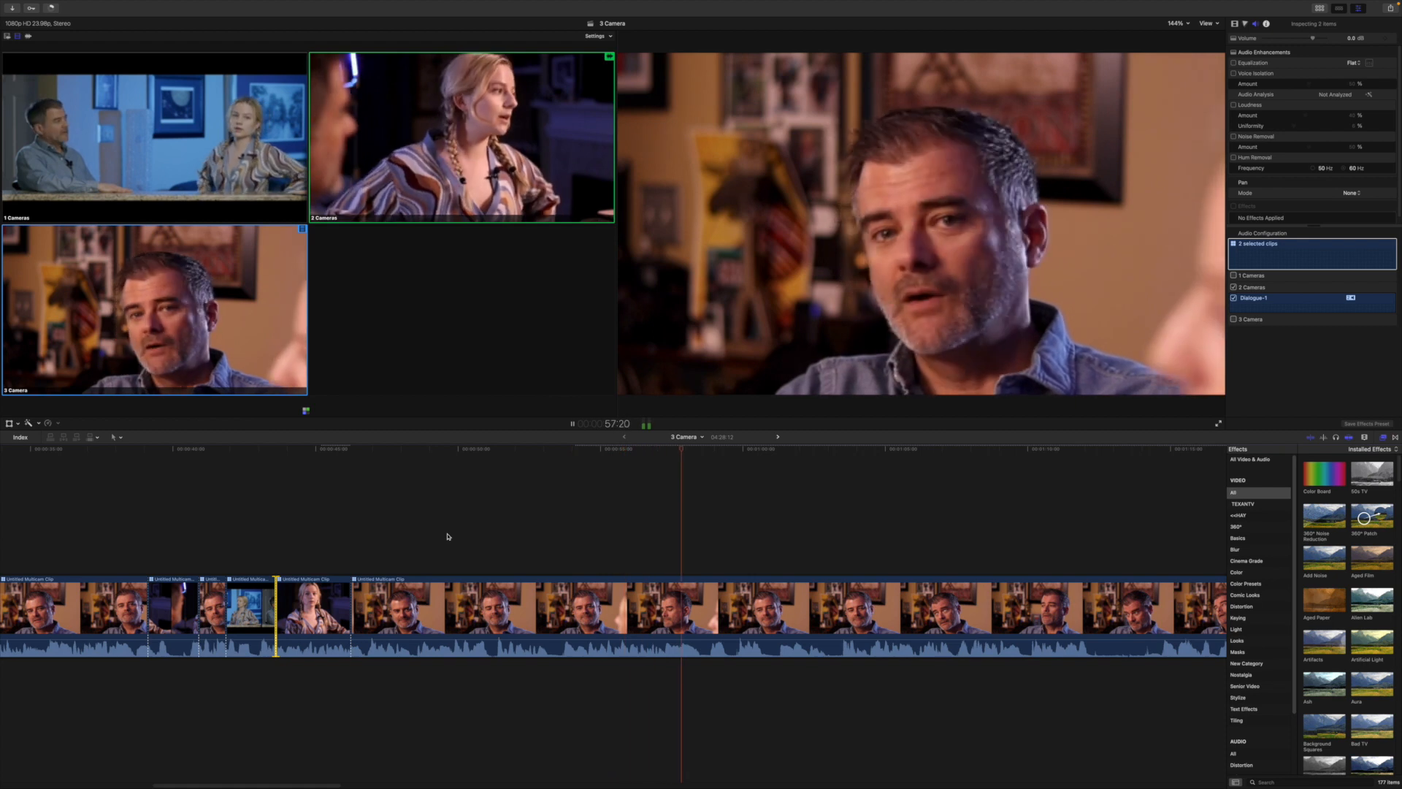
{"action": "key", "text": "1"}
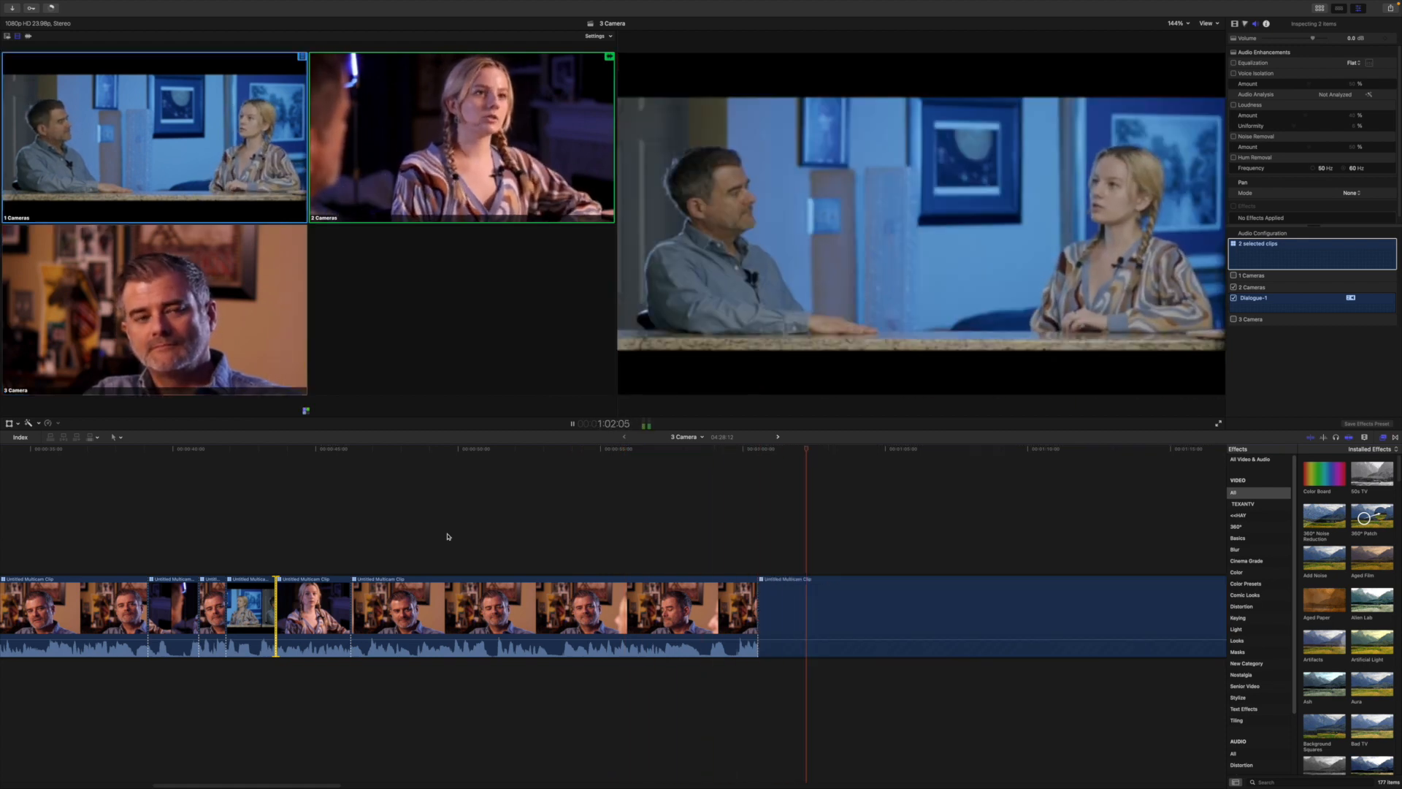
{"action": "key", "text": "2"}
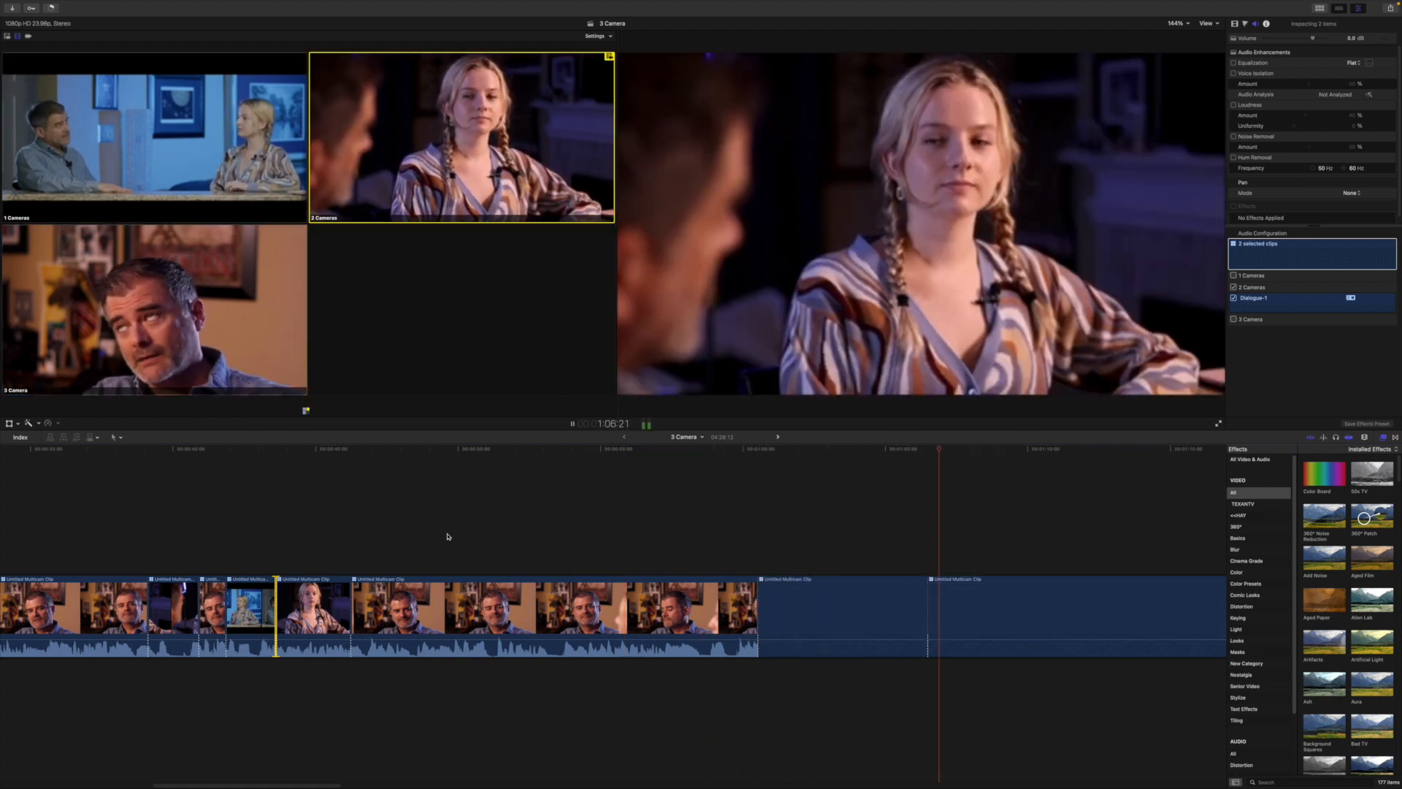
{"action": "key", "text": "3"}
{"action": "key", "text": "2"}
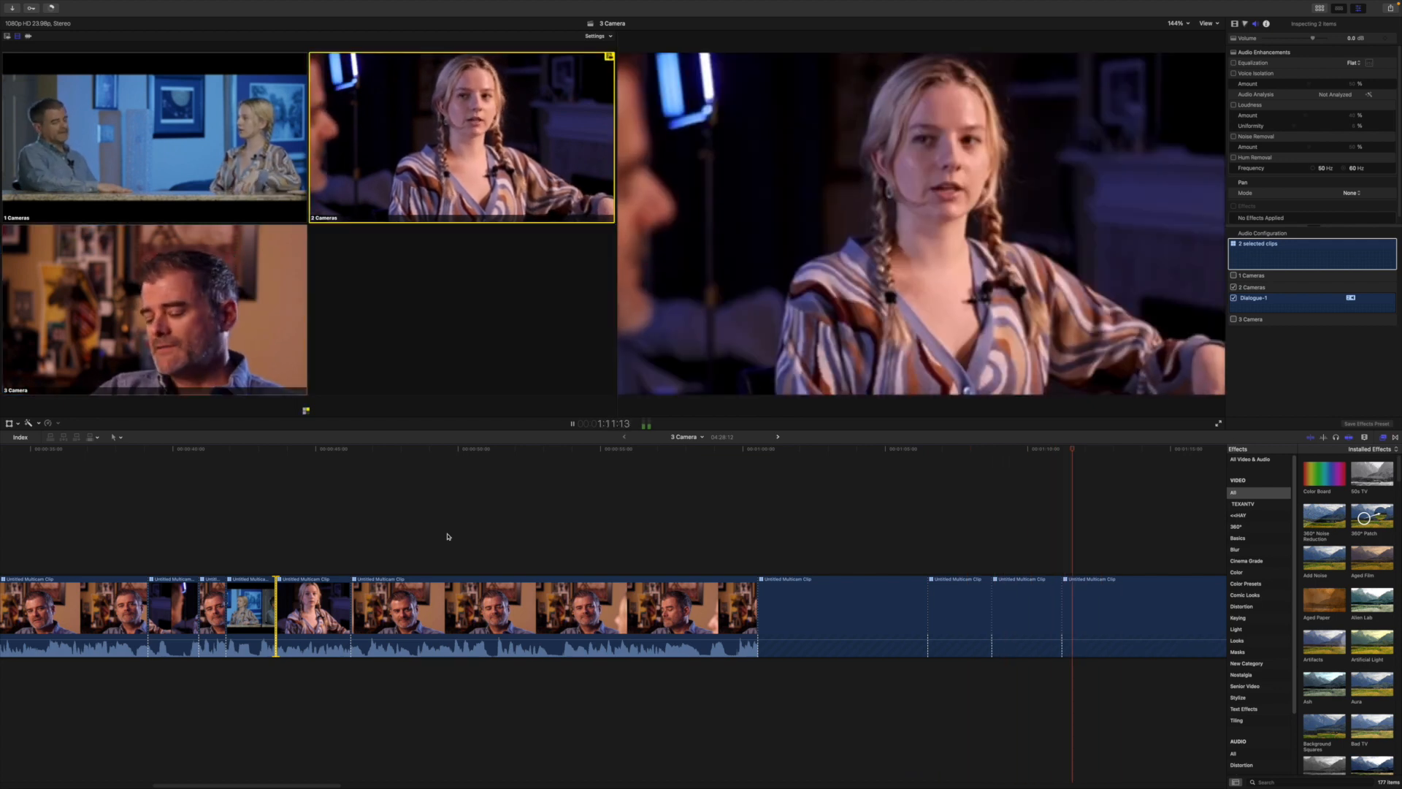
{"action": "key", "text": "space"}
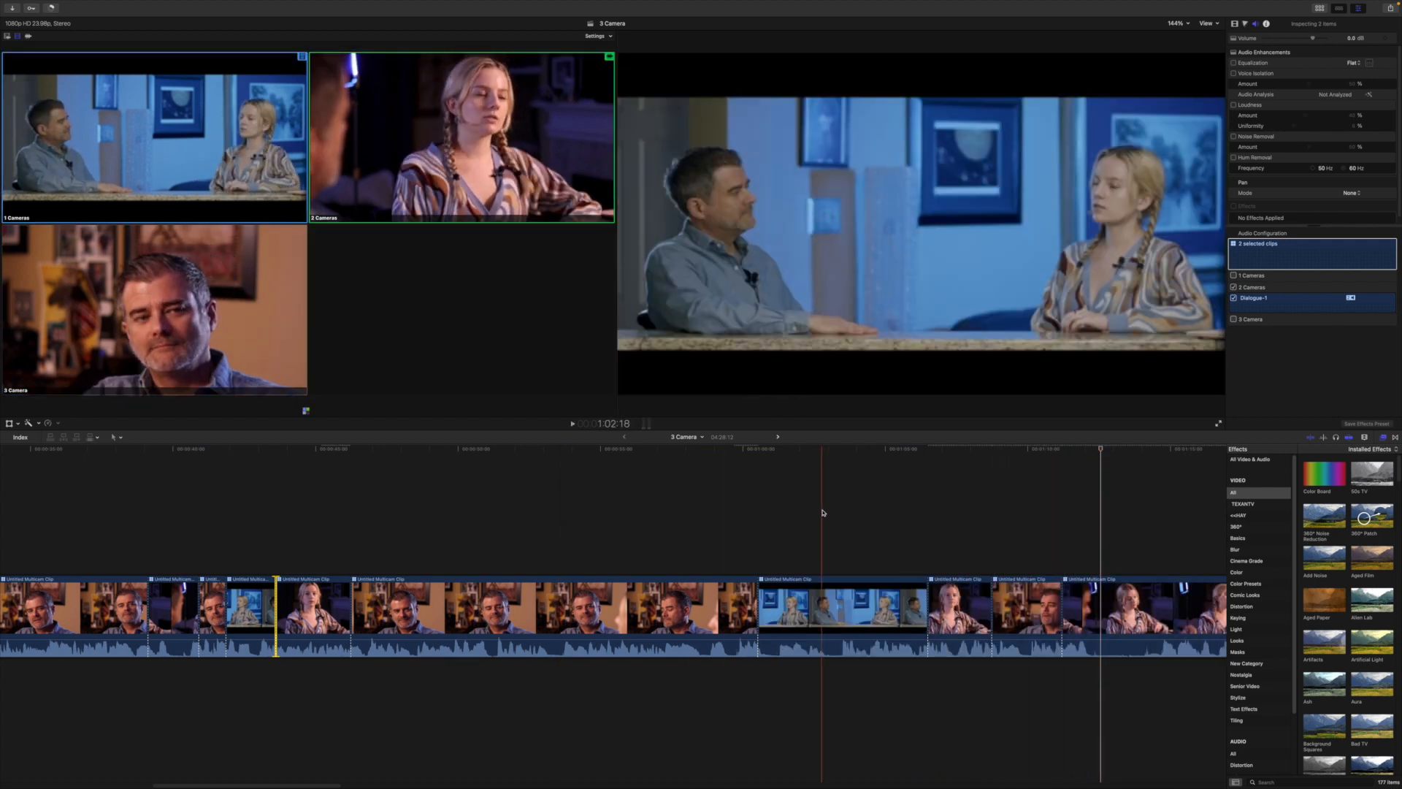
Show the end of the timeline, bring back the browser, and start an XML export of the 3 Camera project.
{"action": "left_click_drag", "start_coordinate": [314, 785], "coordinate": [1162, 709]}
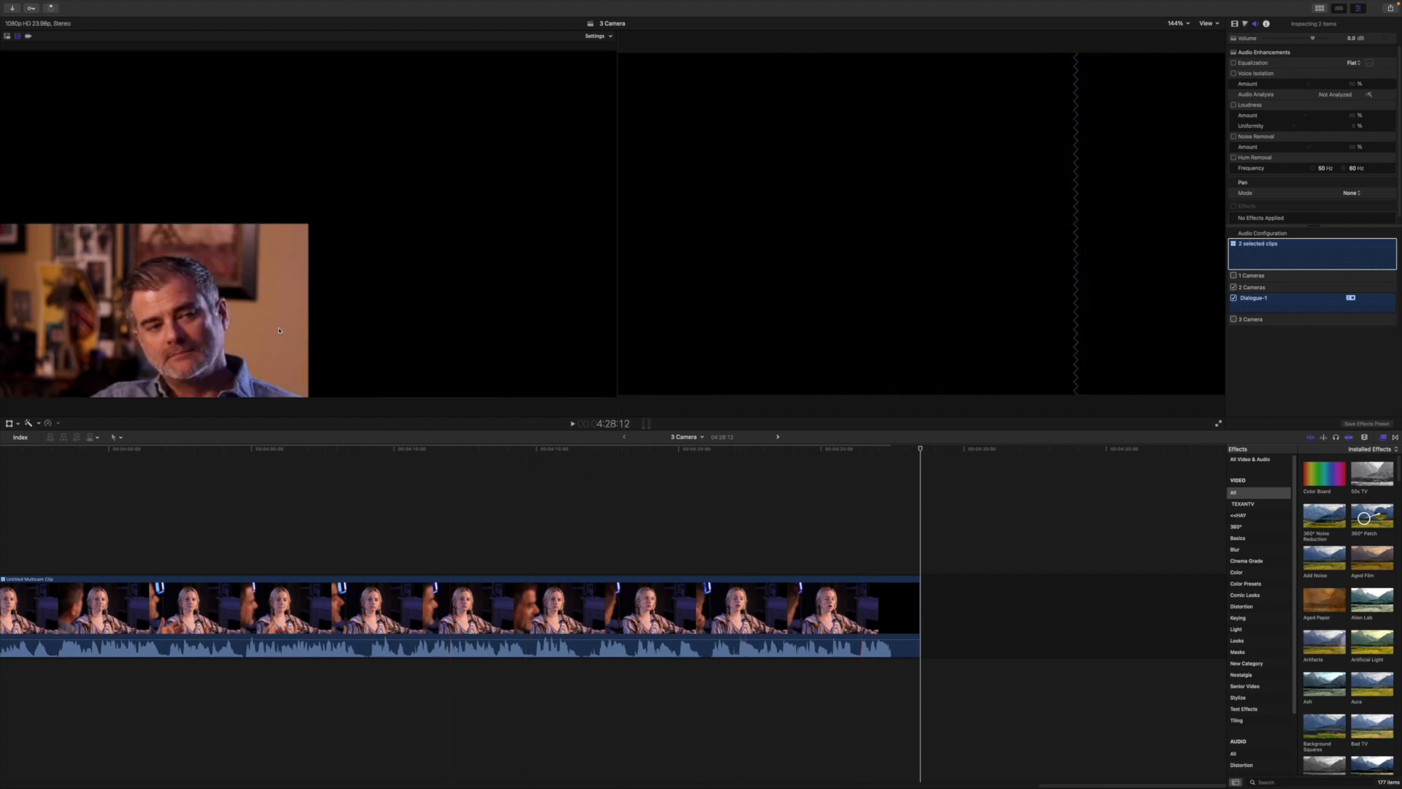
{"action": "left_click", "coordinate": [1320, 8]}
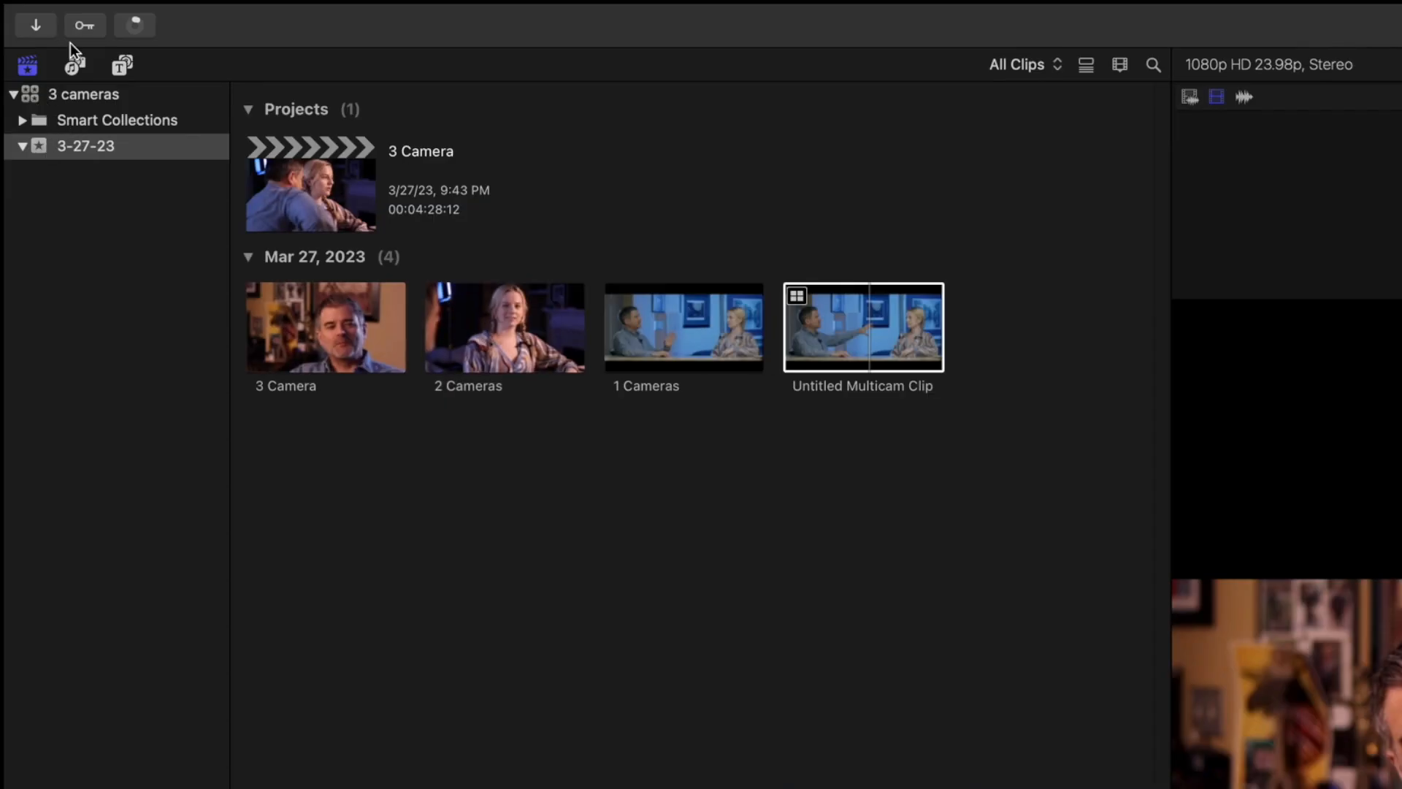
{"action": "mouse_move", "coordinate": [130, 8]}
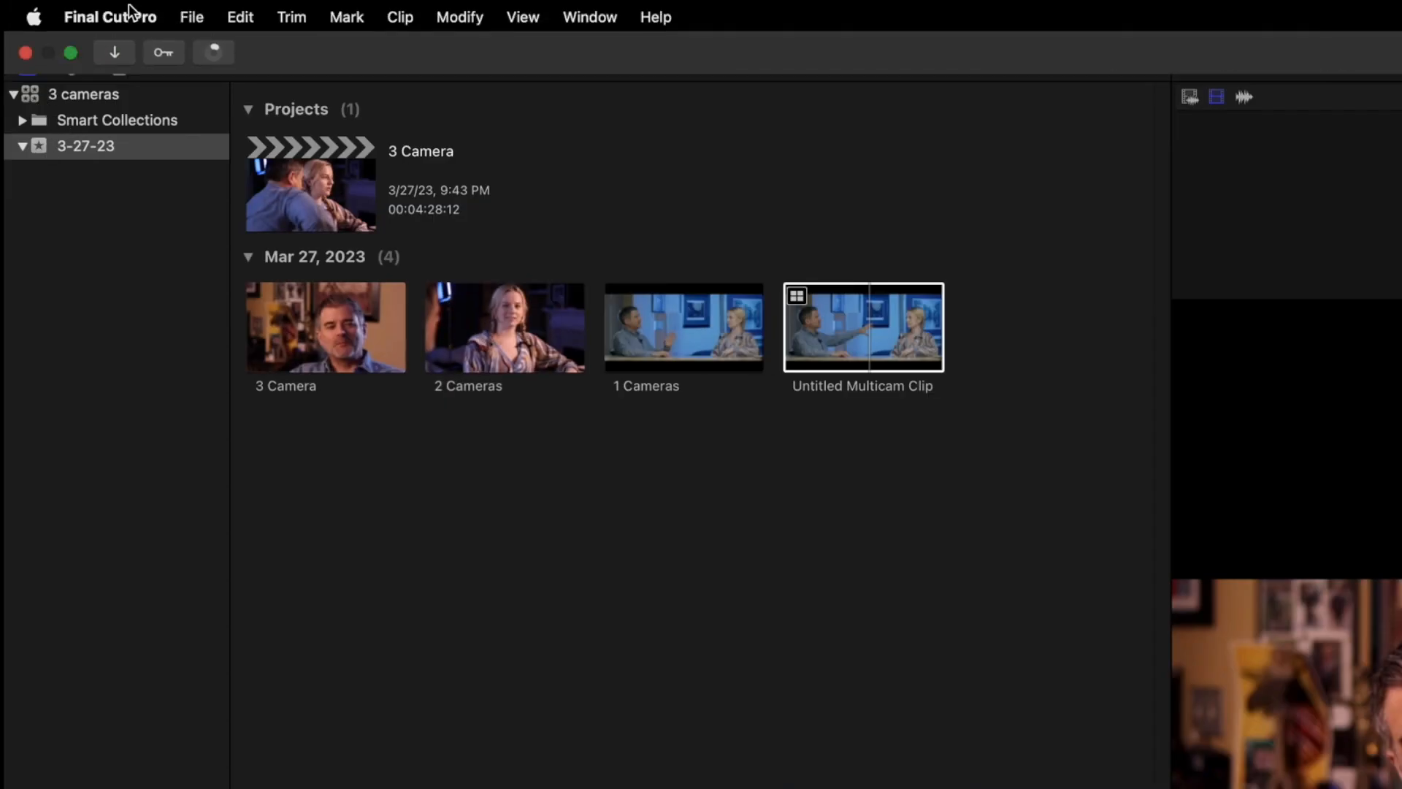
{"action": "left_click", "coordinate": [321, 190]}
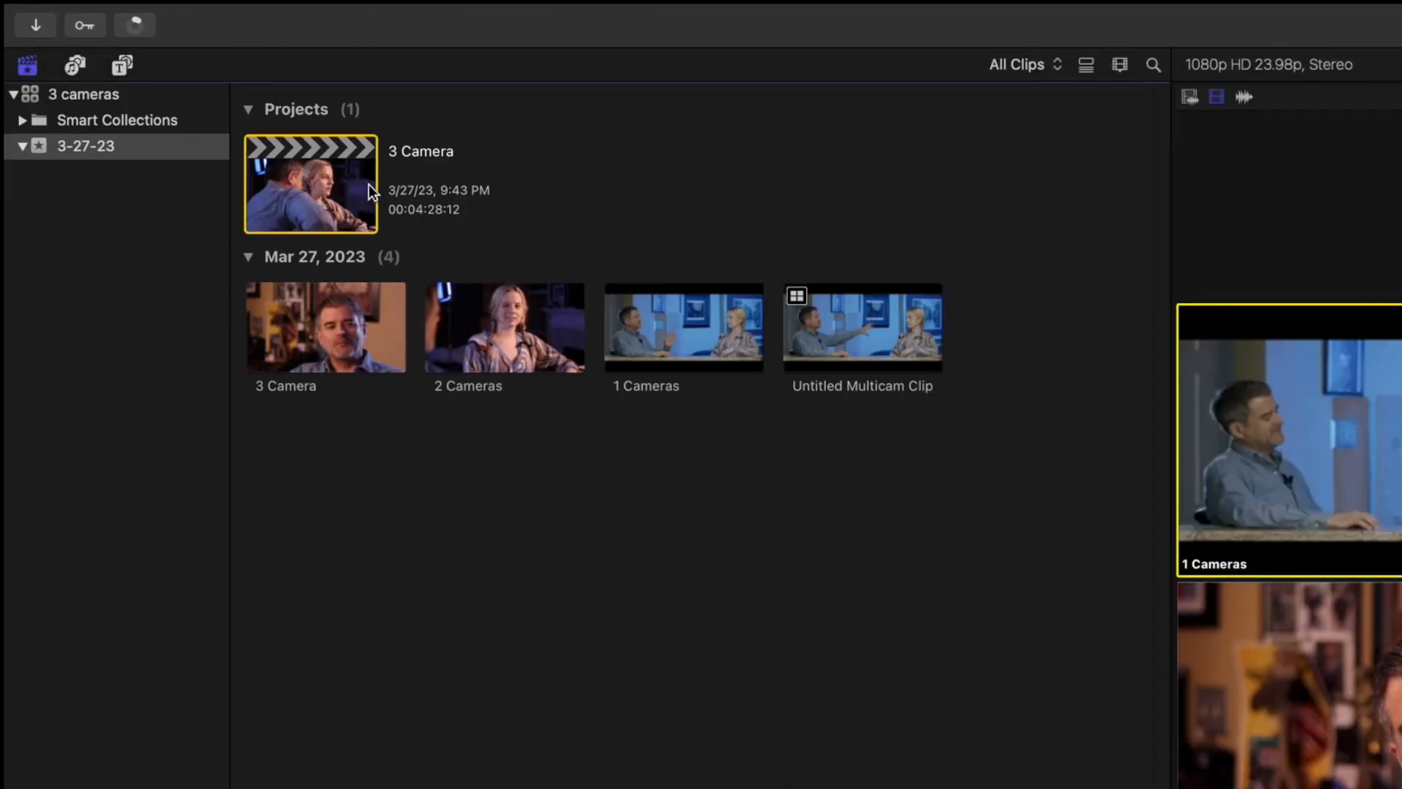
{"action": "mouse_move", "coordinate": [150, 11]}
{"action": "left_click", "coordinate": [194, 15]}
{"action": "mouse_move", "coordinate": [208, 86]}
{"action": "left_click", "coordinate": [201, 242]}
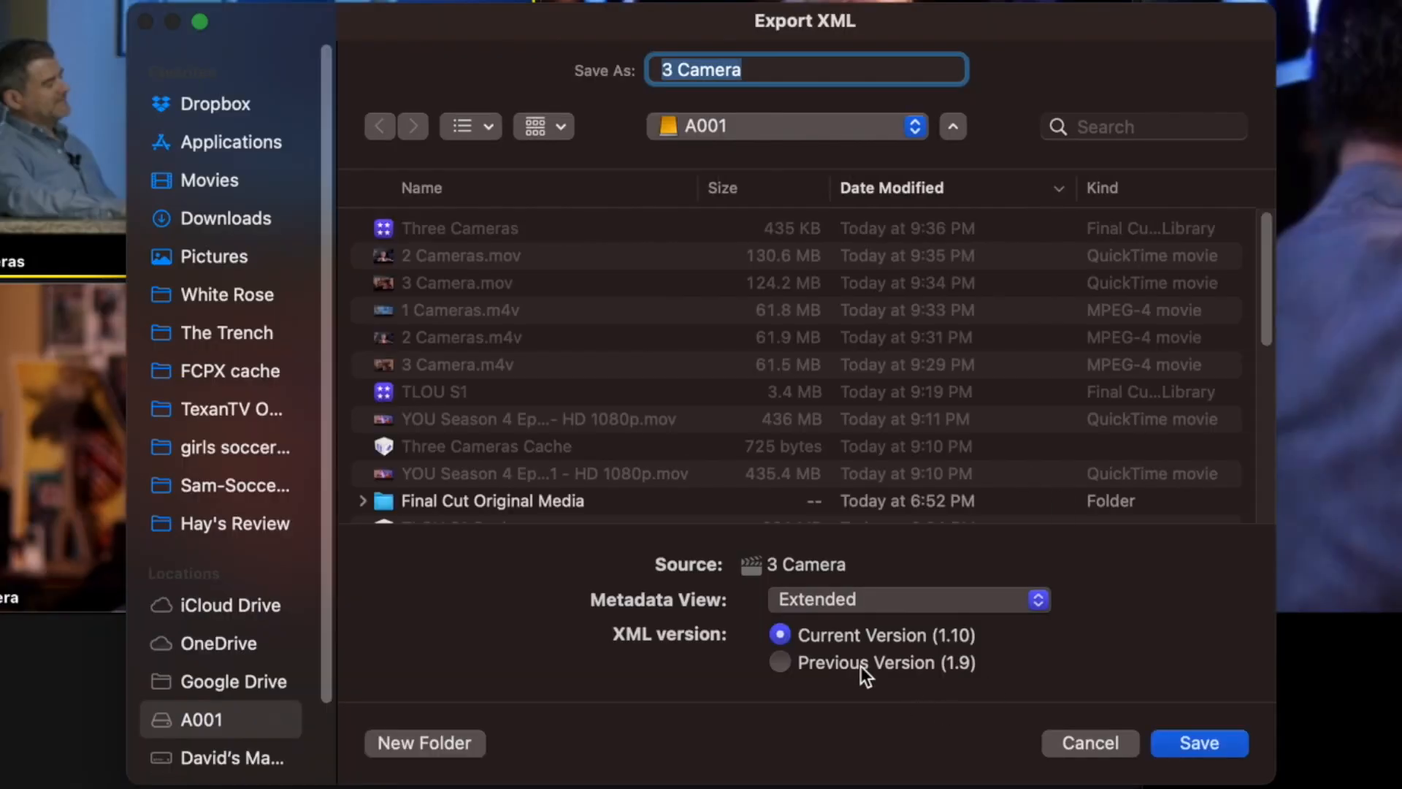
Export the XML to A001 as Previous Version (1.9), adding a name after "3 Camera" in the file name.
{"action": "left_click", "coordinate": [853, 663]}
{"action": "left_click", "coordinate": [769, 73]}
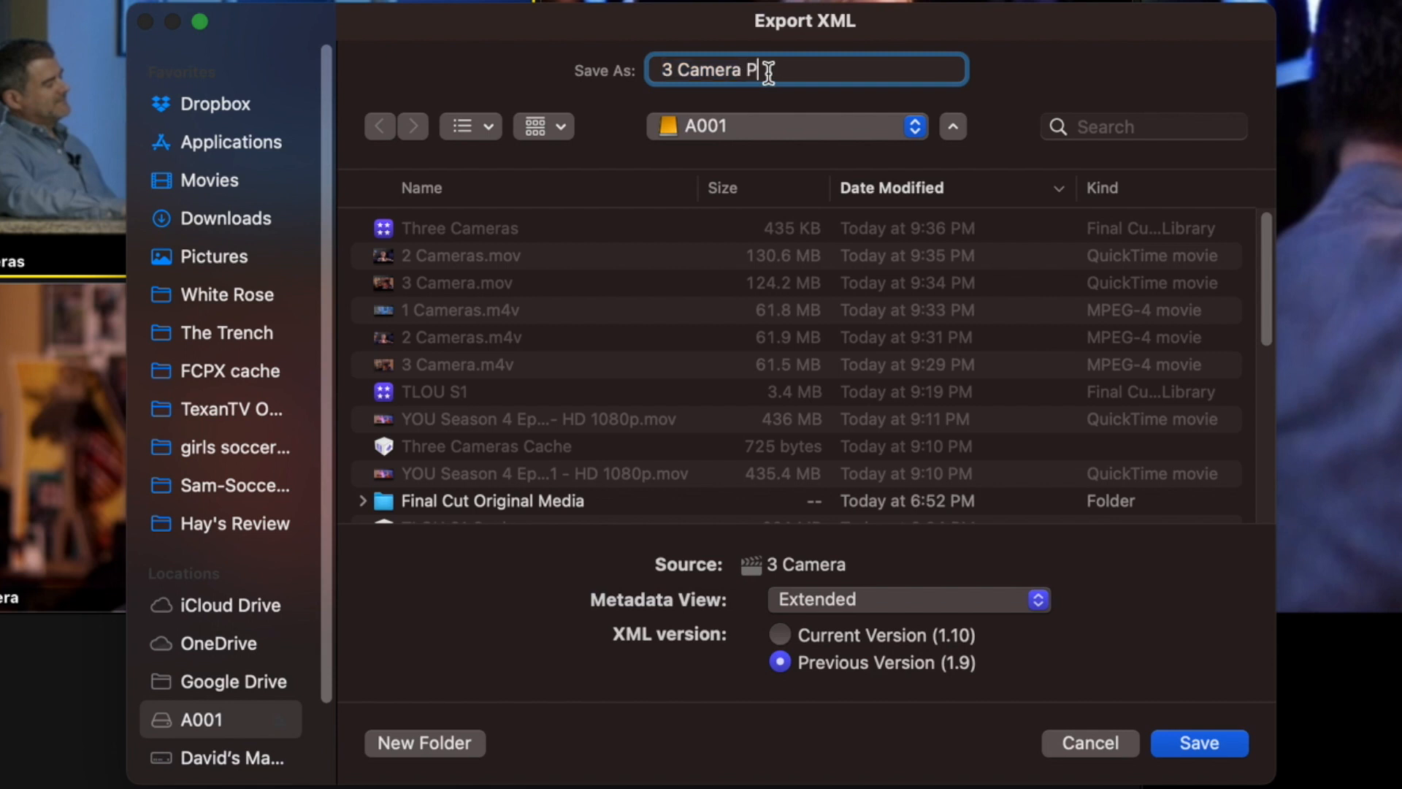
{"action": "type", "text": "Pellerin"}
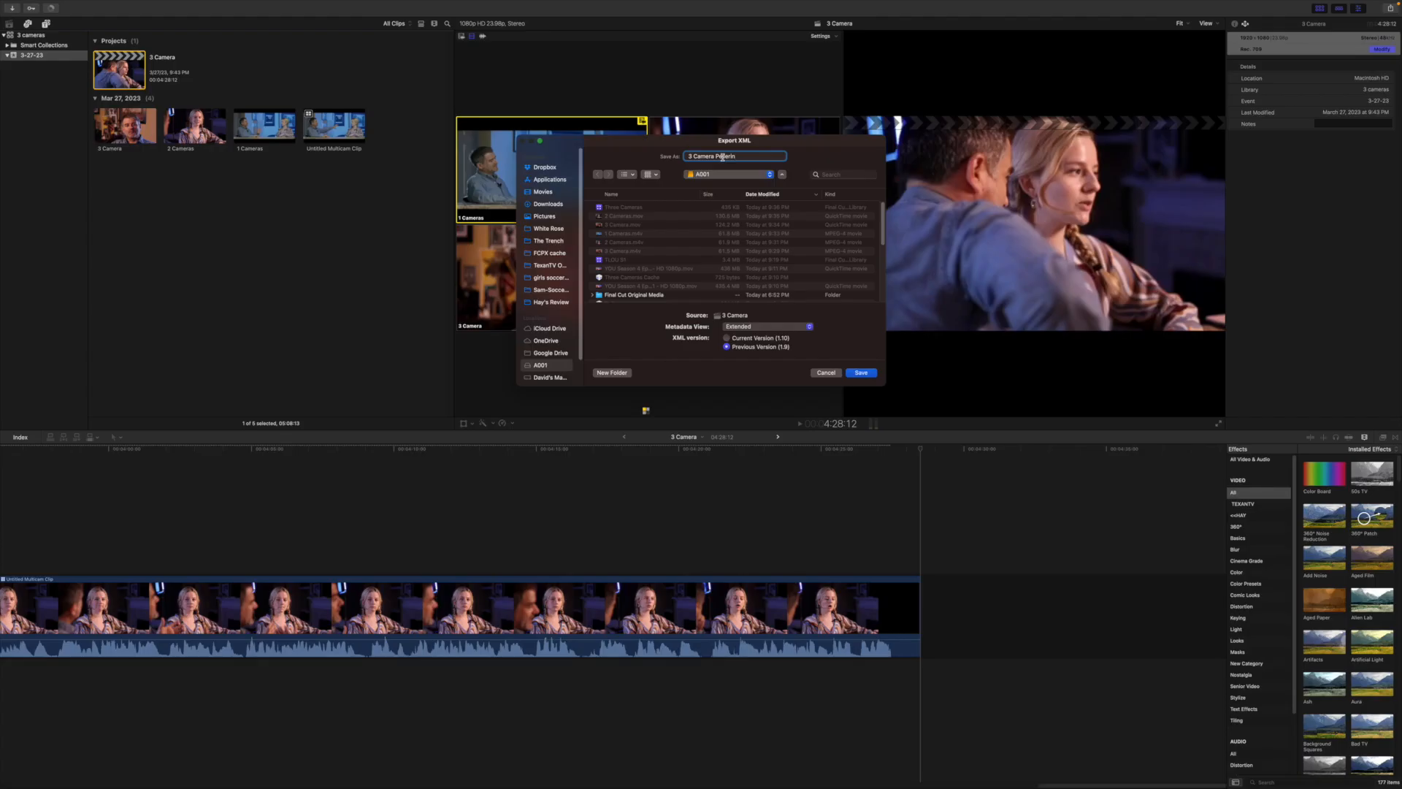
{"action": "key", "text": "Return"}
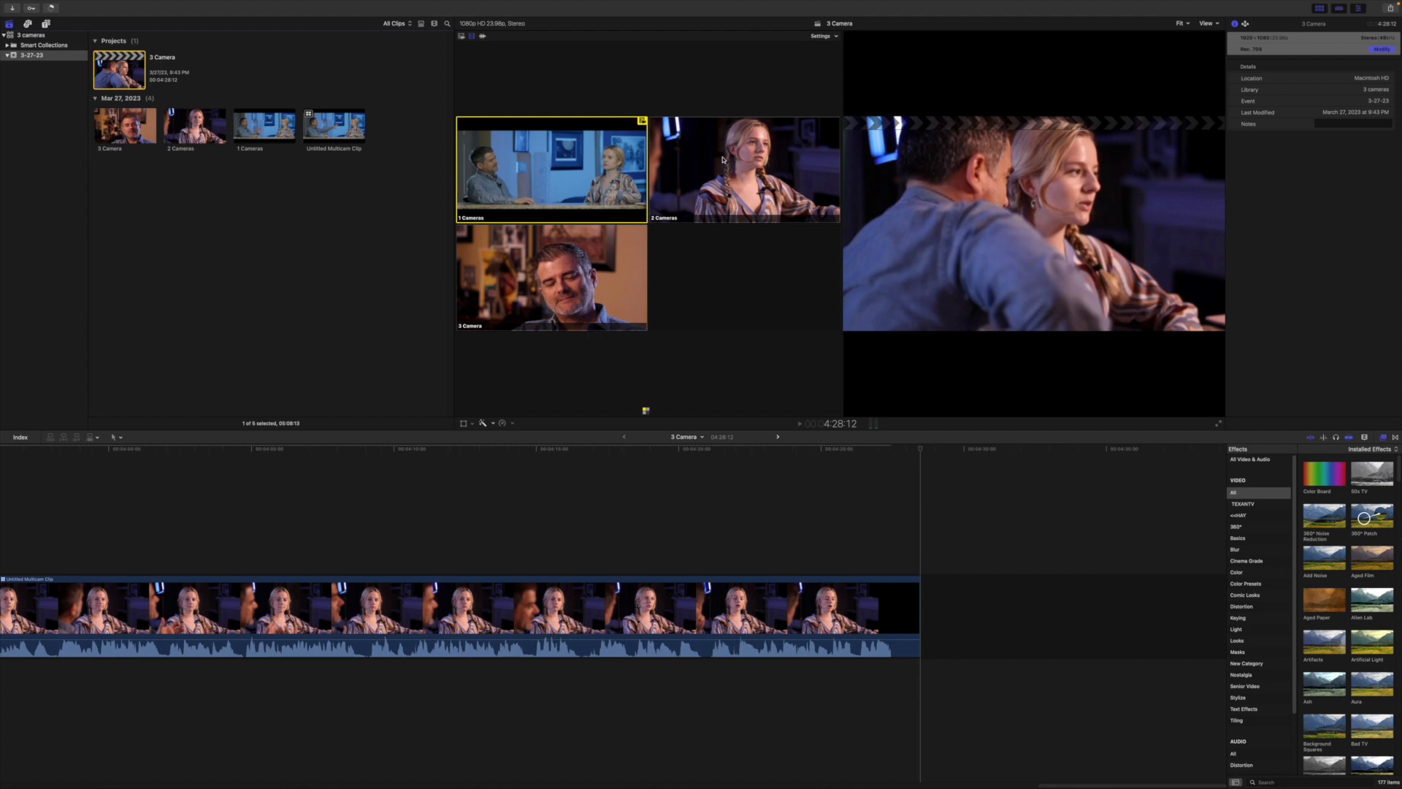